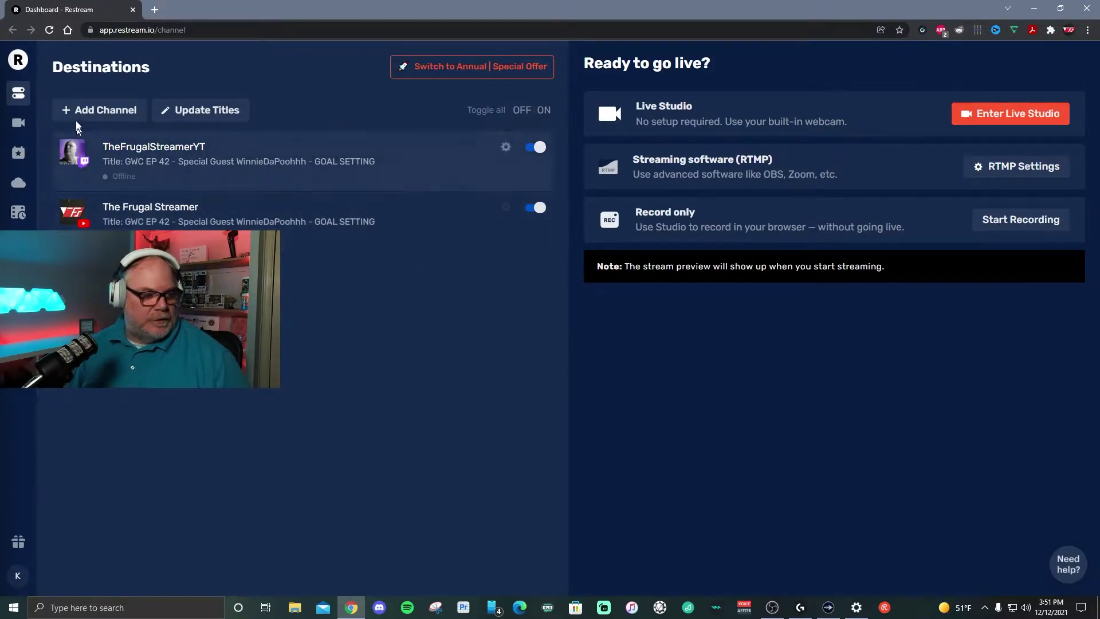
- Open Restream's Chat product page (restream.io/chat-product) from the sidebar
{"action": "mouse_move", "coordinate": [18, 212]}
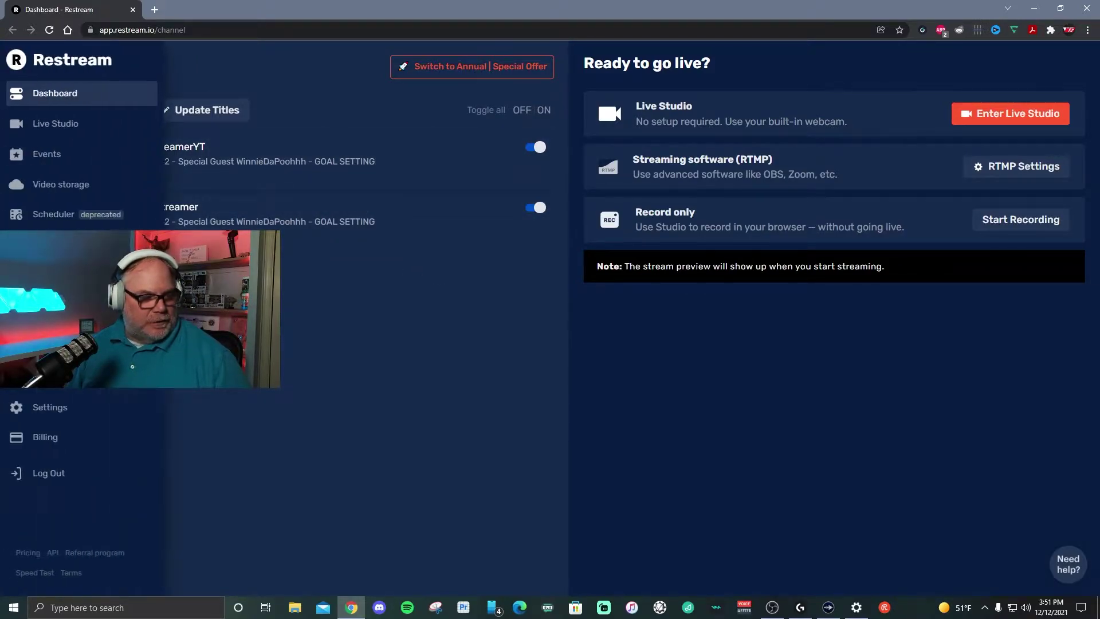
{"action": "left_click", "coordinate": [51, 244]}
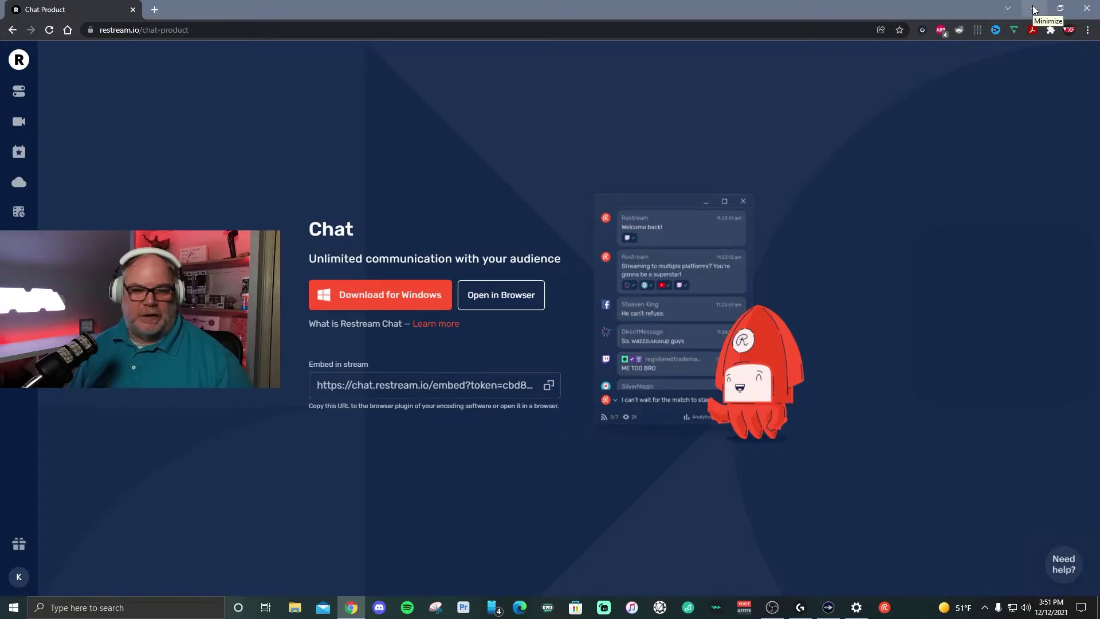
- Minimize Chrome, send the test message 'hello' in the chat app, and drag its window right
{"action": "left_click", "coordinate": [1034, 9]}
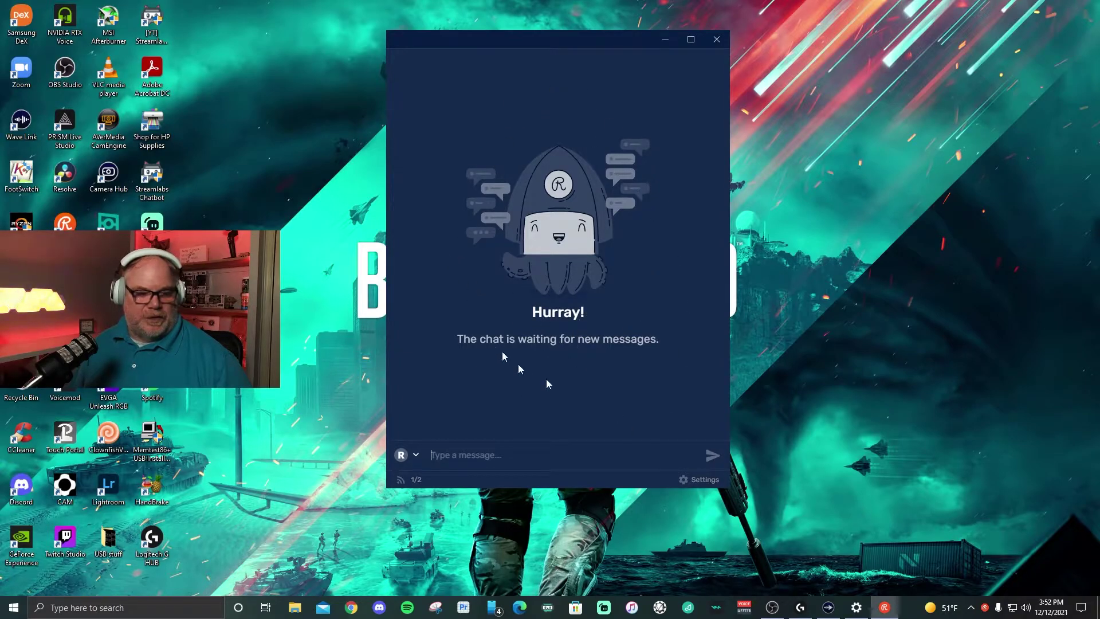
{"action": "left_click", "coordinate": [479, 452]}
{"action": "type", "text": "hello"}
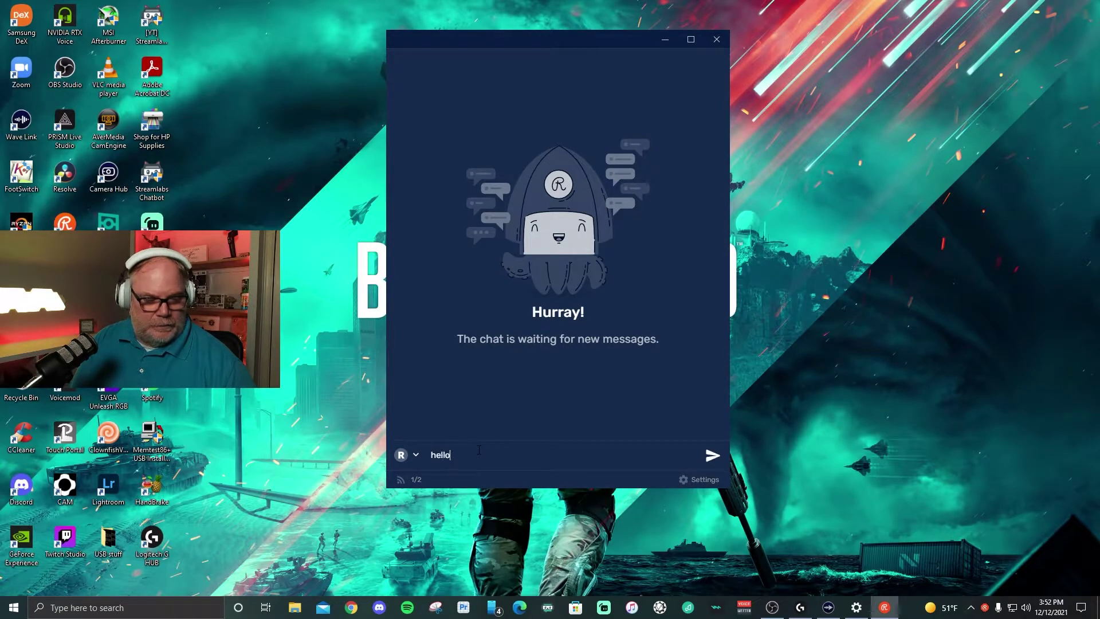
{"action": "key", "text": "Return"}
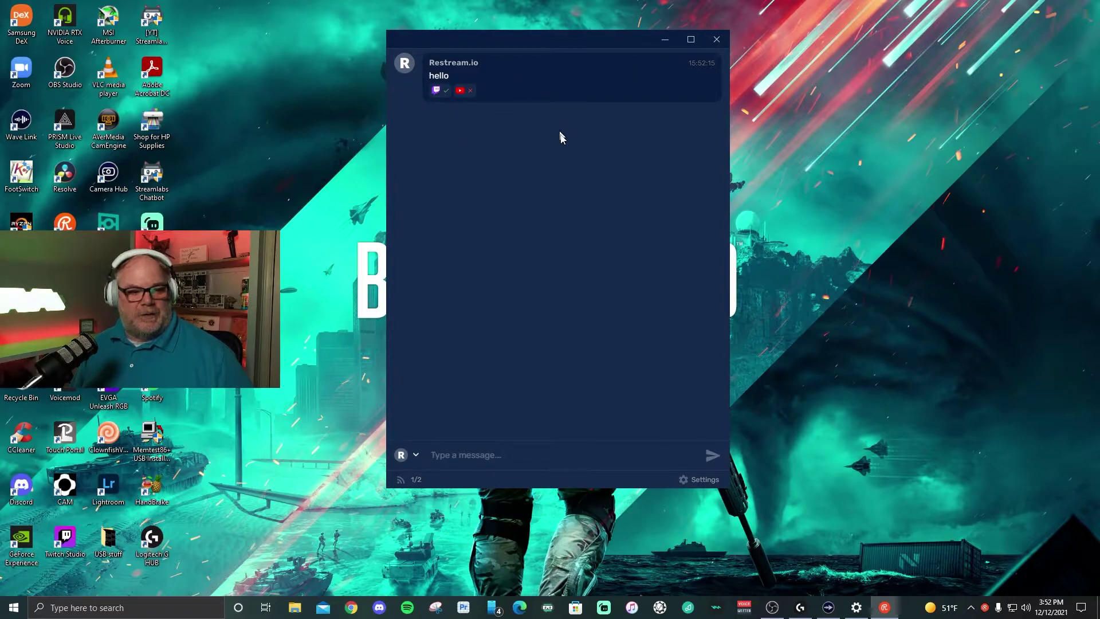
{"action": "left_click_drag", "start_coordinate": [531, 47], "coordinate": [650, 51]}
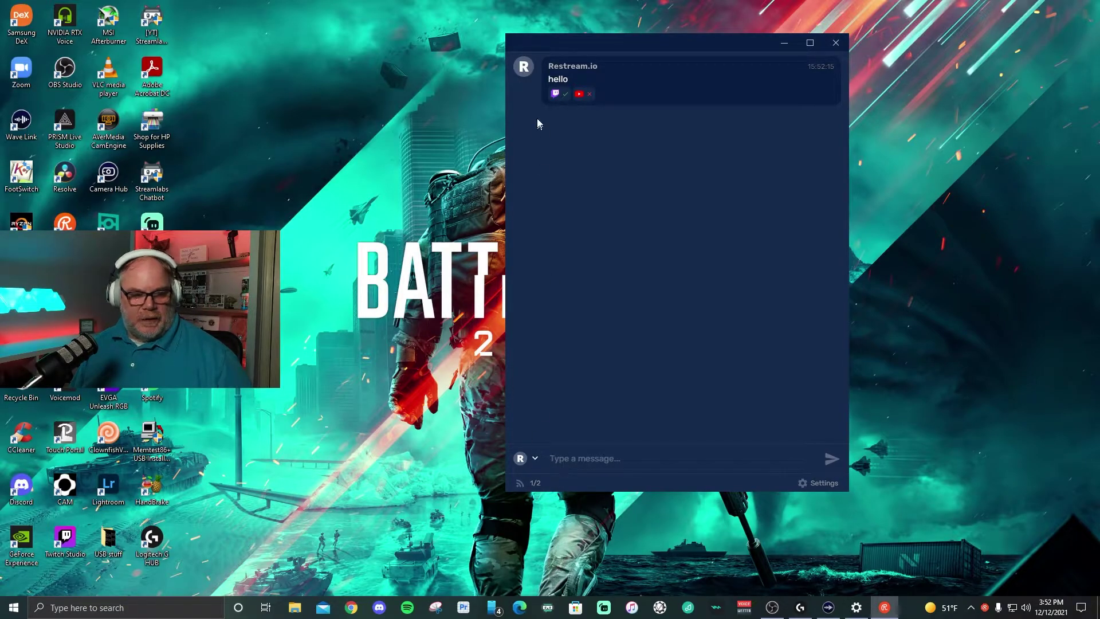
{"action": "left_click", "coordinate": [536, 459]}
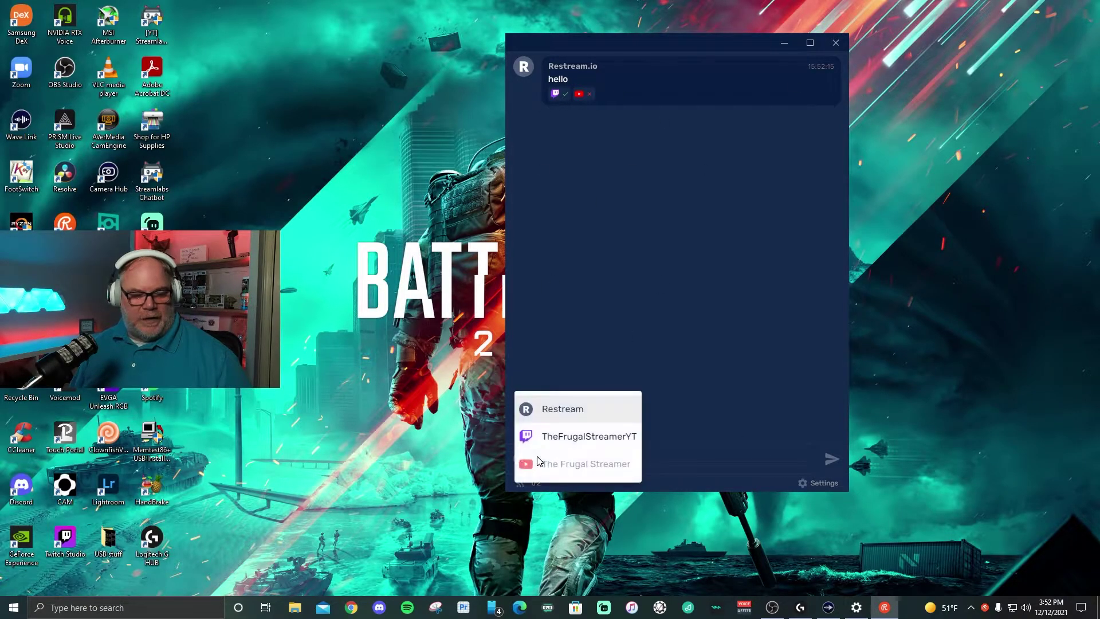
{"action": "left_click", "coordinate": [594, 409]}
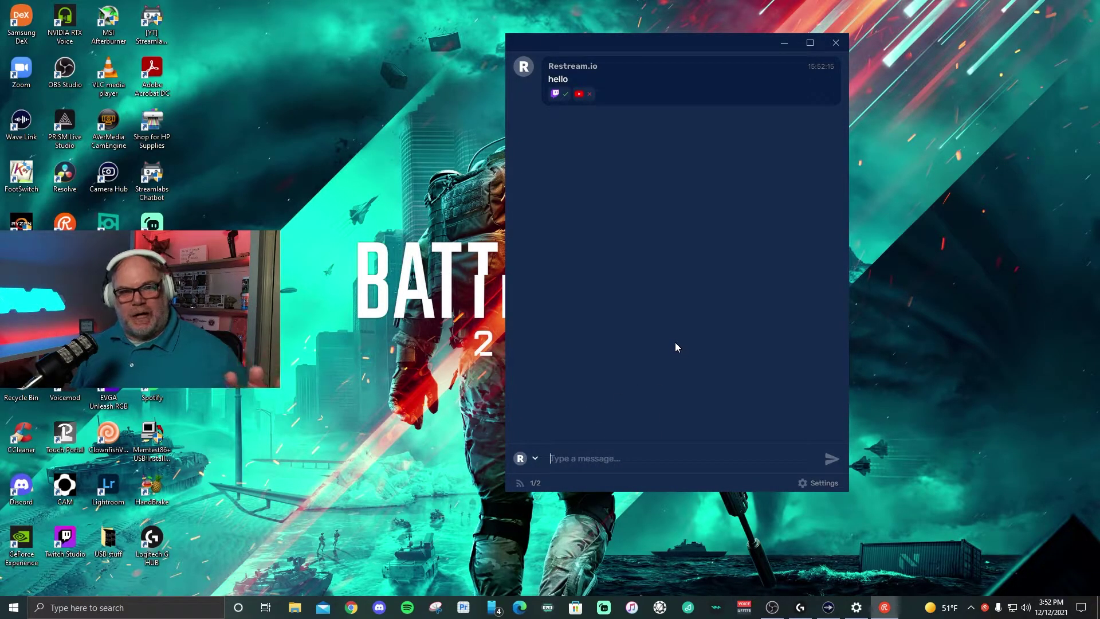
{"action": "left_click", "coordinate": [535, 459]}
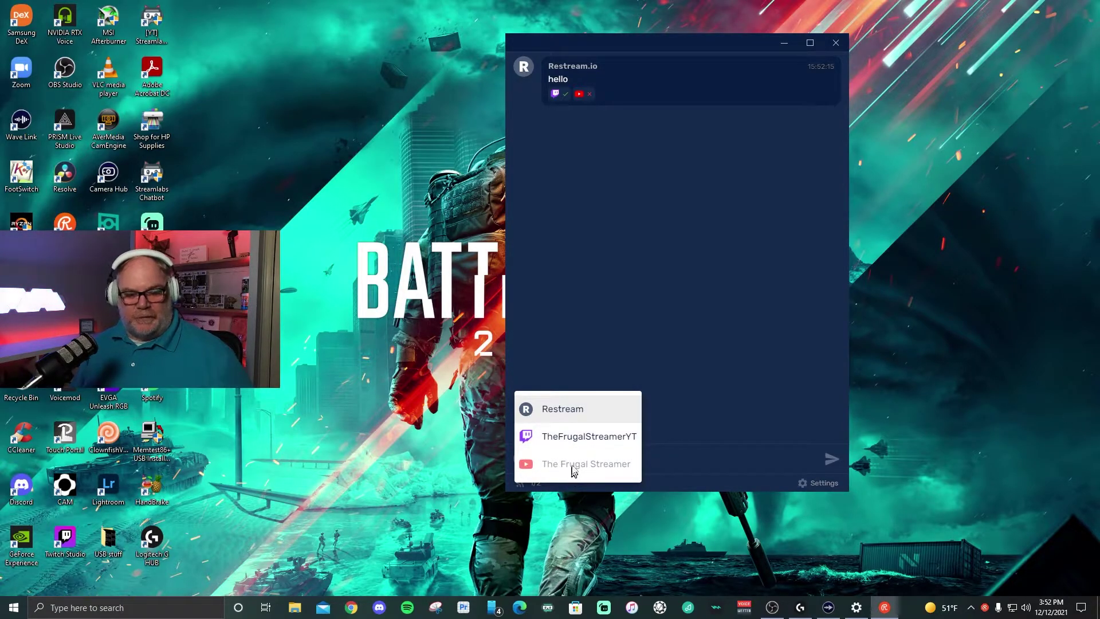
{"action": "left_click", "coordinate": [573, 438]}
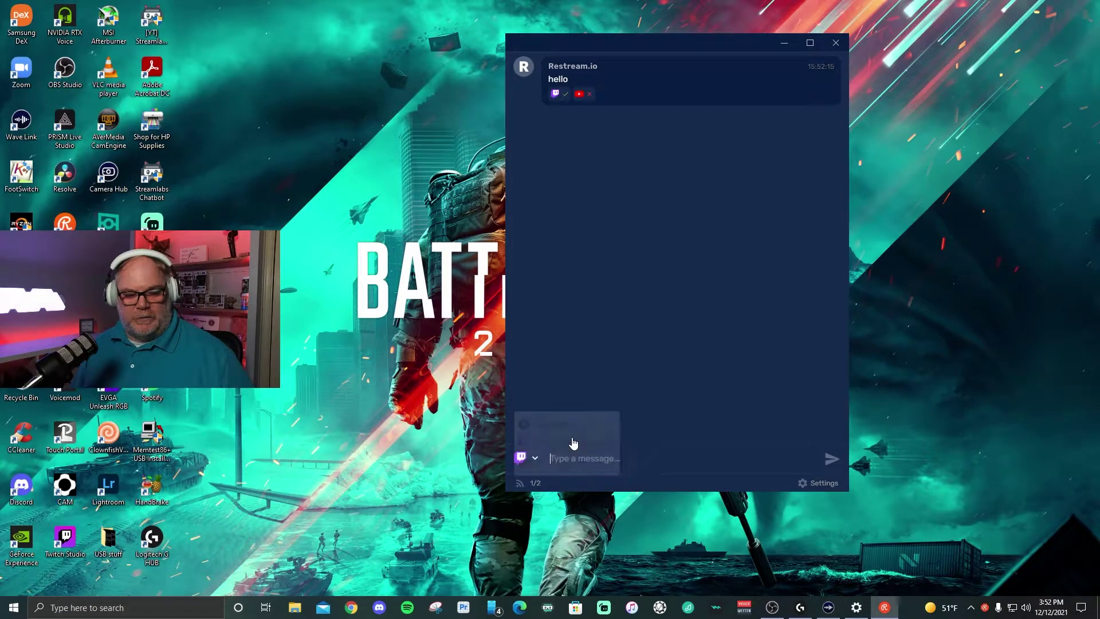
{"action": "left_click", "coordinate": [531, 460]}
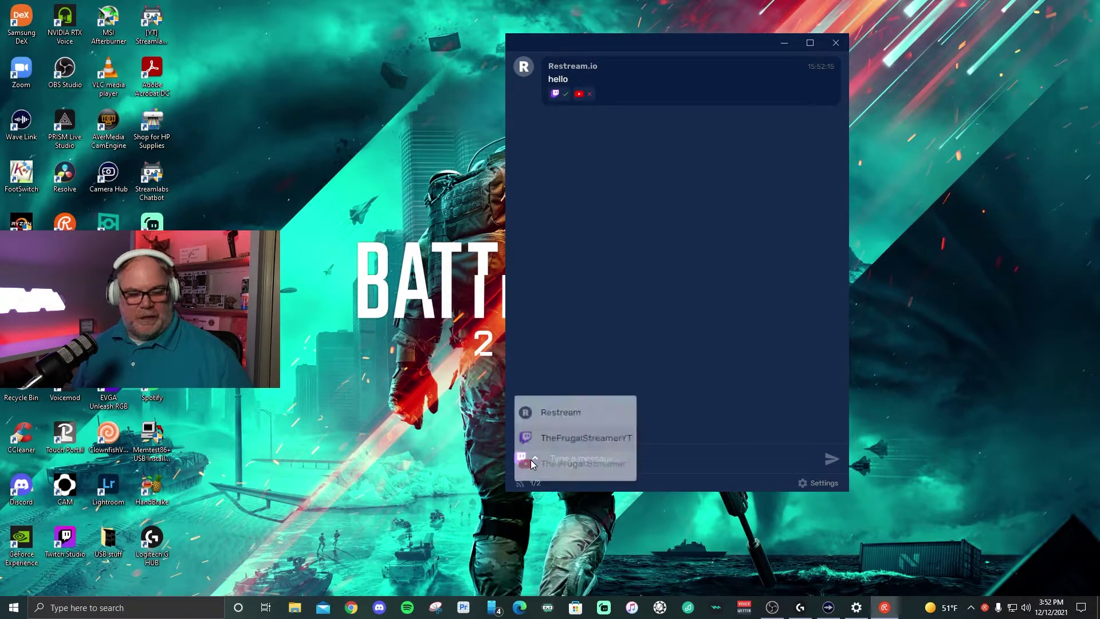
{"action": "left_click", "coordinate": [579, 410]}
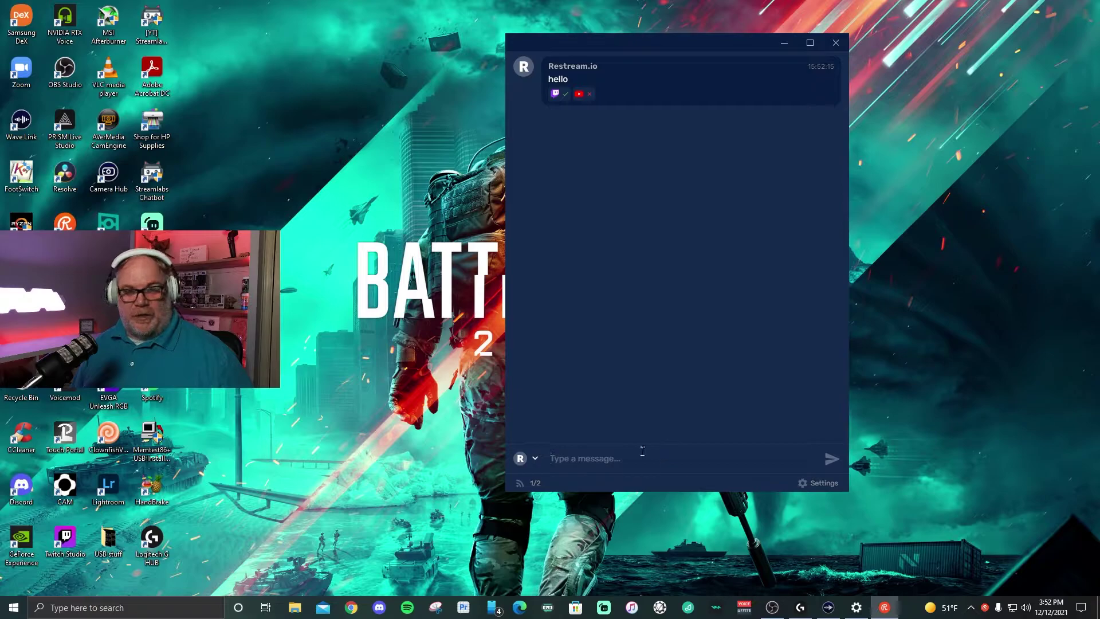
{"action": "left_click", "coordinate": [533, 486]}
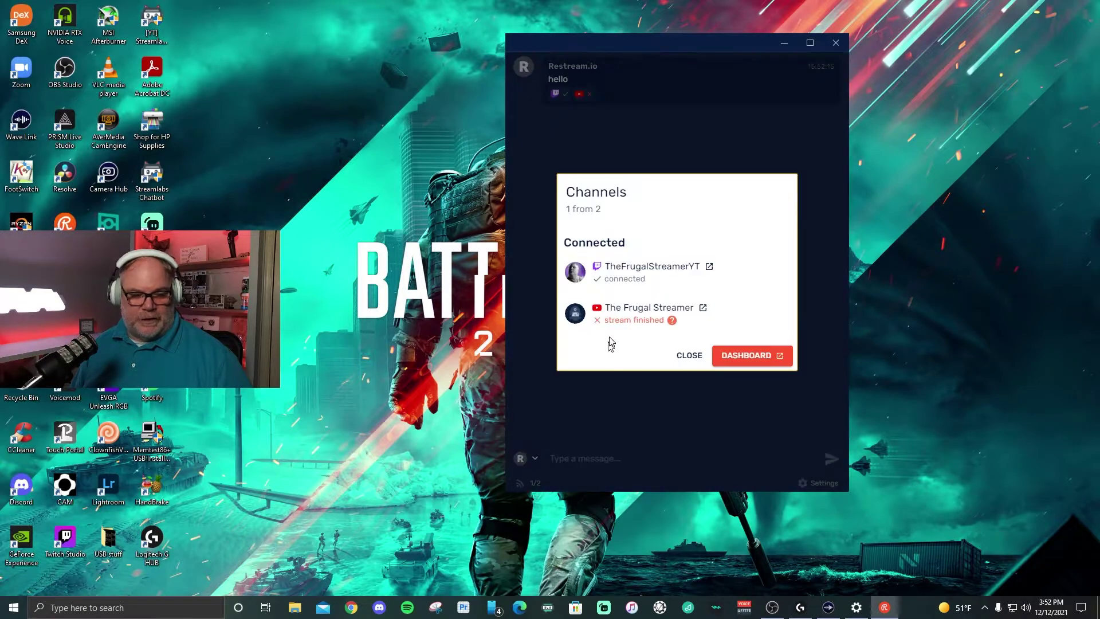
{"action": "left_click", "coordinate": [689, 355]}
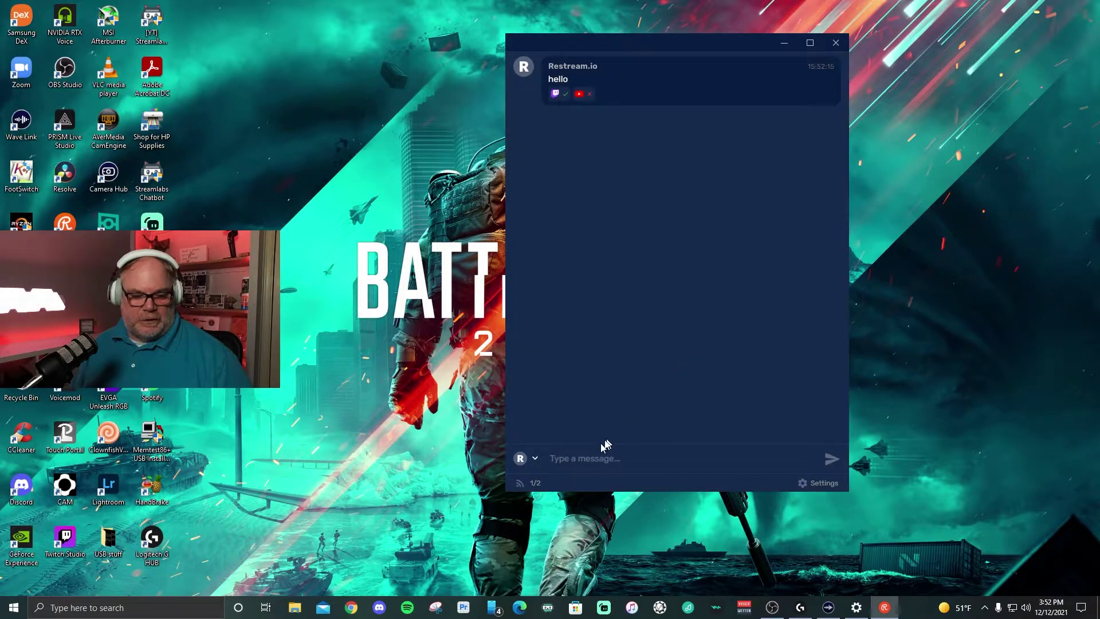
- Open the chat's Settings on the Bot section, where Relay mode is switched on
{"action": "left_click", "coordinate": [812, 485]}
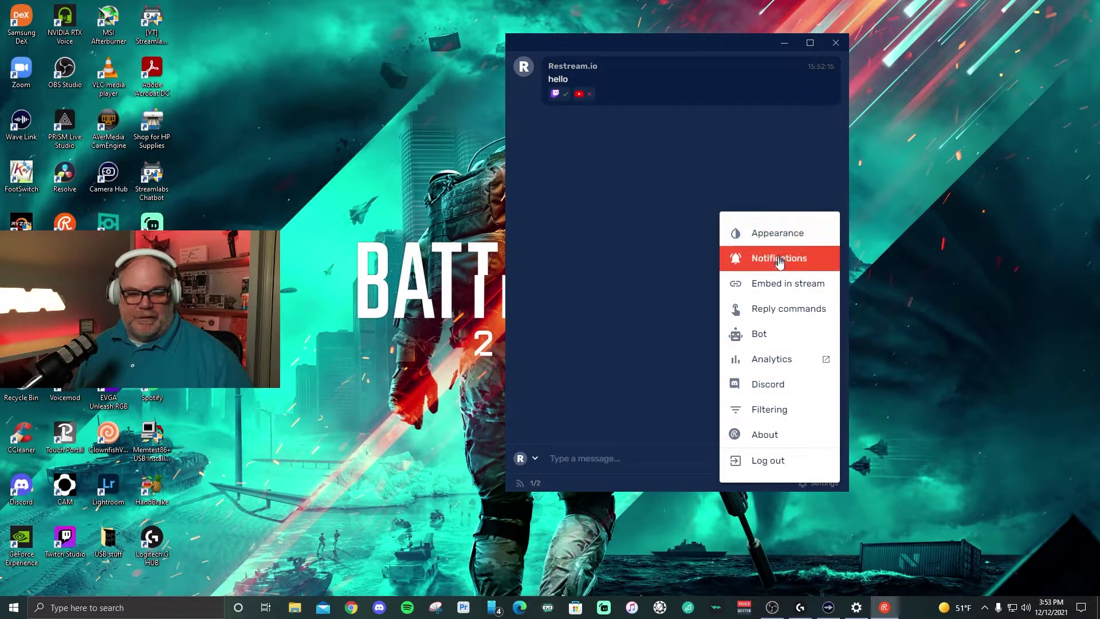
{"action": "left_click", "coordinate": [759, 338]}
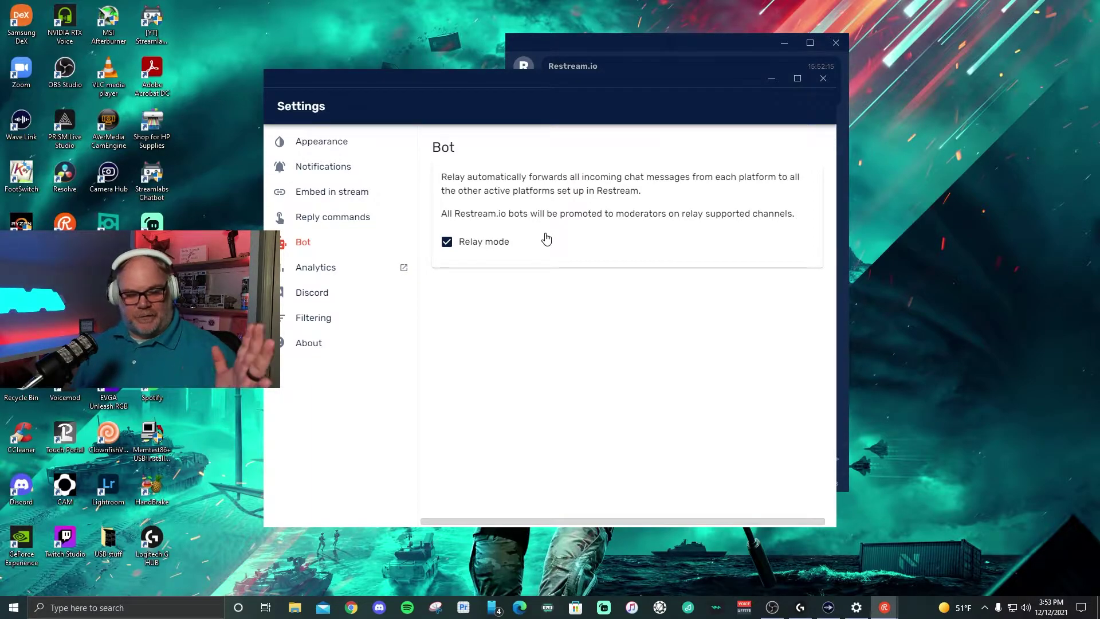
- Browse the Appearance, Notifications, Embed in stream, Reply commands and Discord settings sections
{"action": "left_click", "coordinate": [447, 242]}
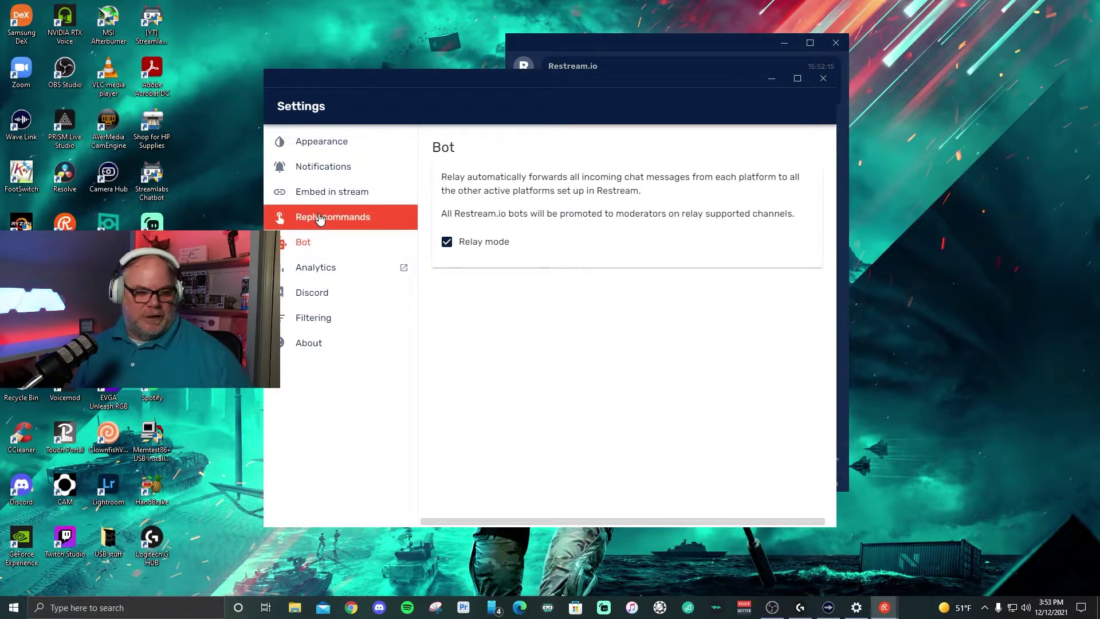
{"action": "left_click", "coordinate": [322, 141]}
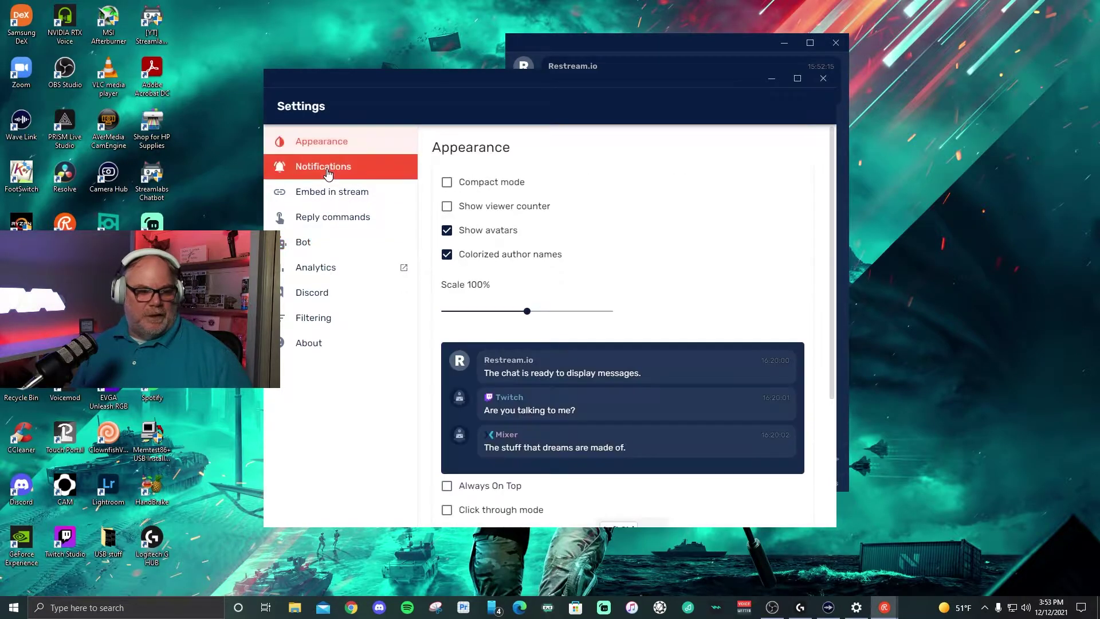
{"action": "left_click", "coordinate": [327, 172]}
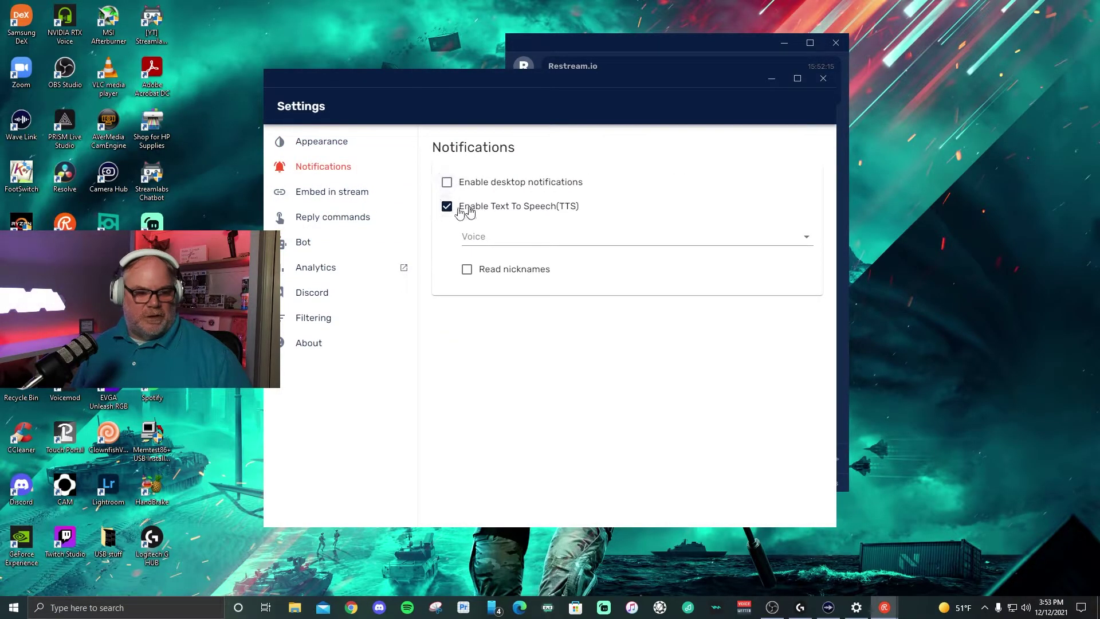
{"action": "left_click", "coordinate": [342, 193]}
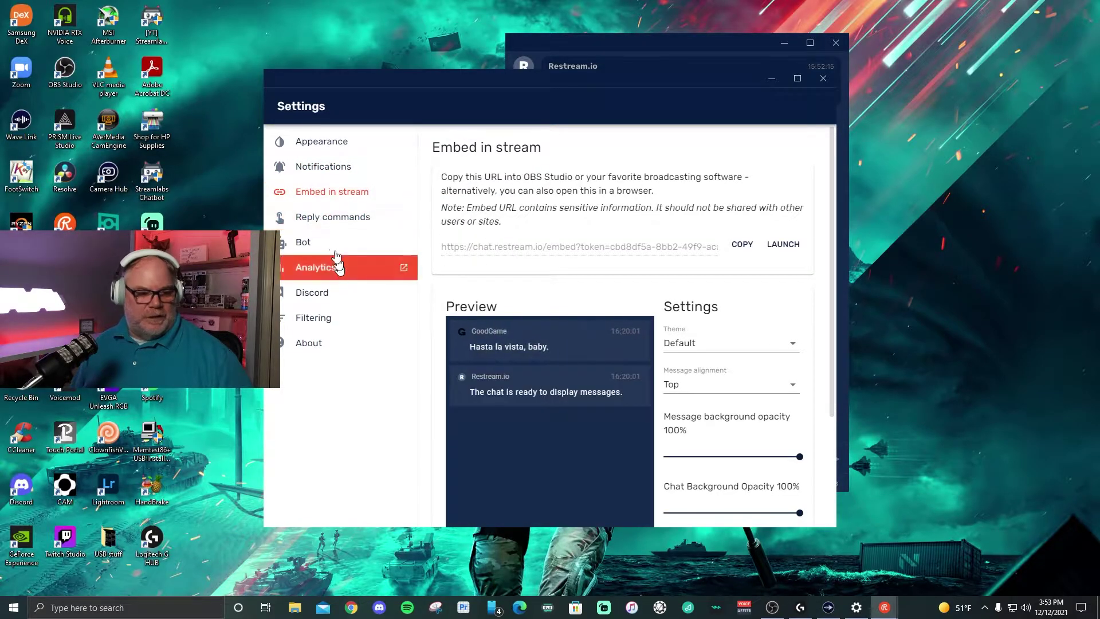
{"action": "left_click", "coordinate": [338, 221]}
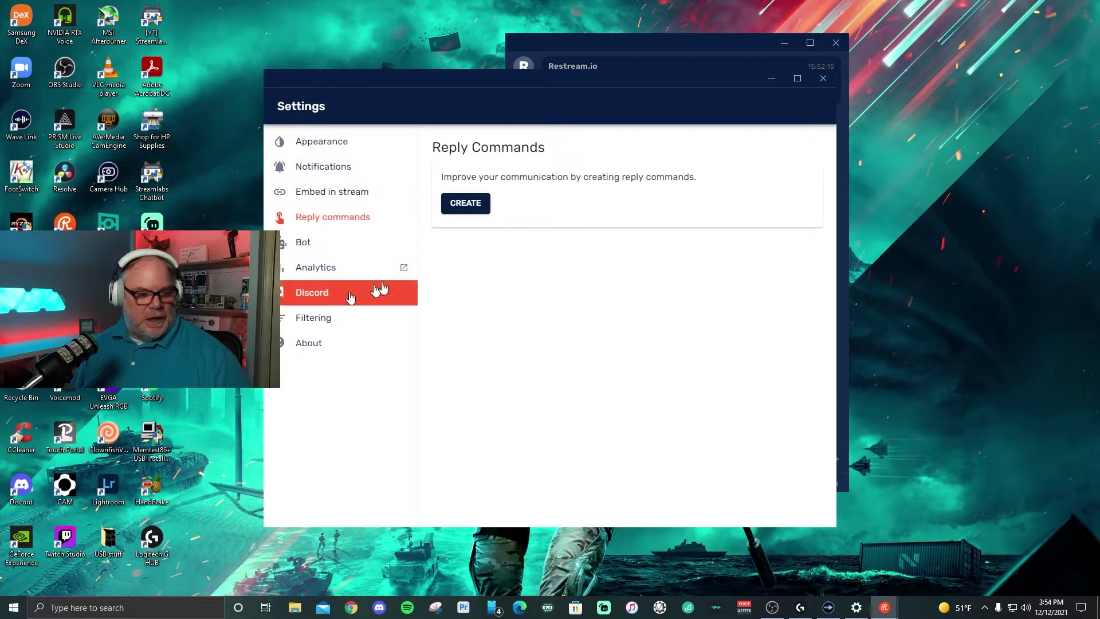
{"action": "left_click", "coordinate": [328, 293]}
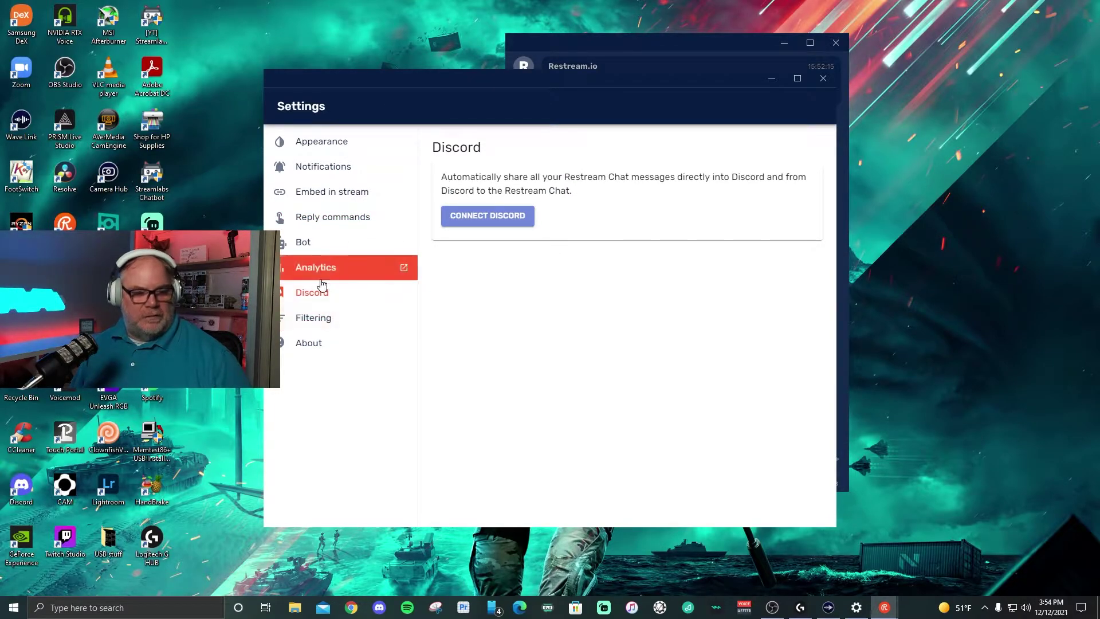
- Enable Hide common chat bots under Filtering, then go back to the Appearance settings
{"action": "left_click", "coordinate": [342, 321]}
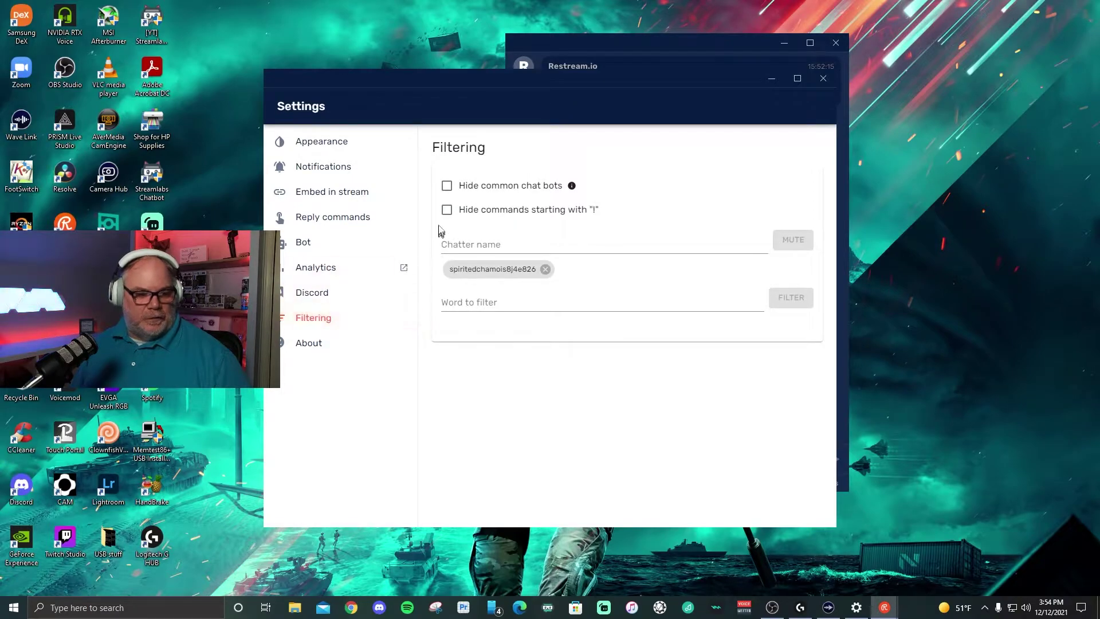
{"action": "triple_click", "coordinate": [468, 186]}
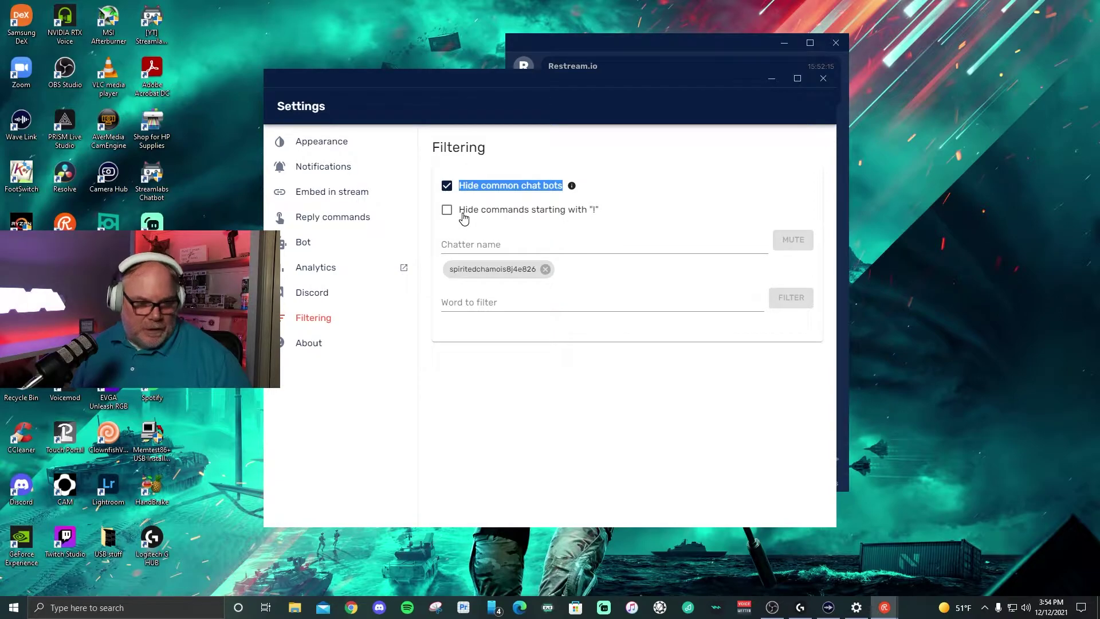
{"action": "left_click", "coordinate": [463, 212]}
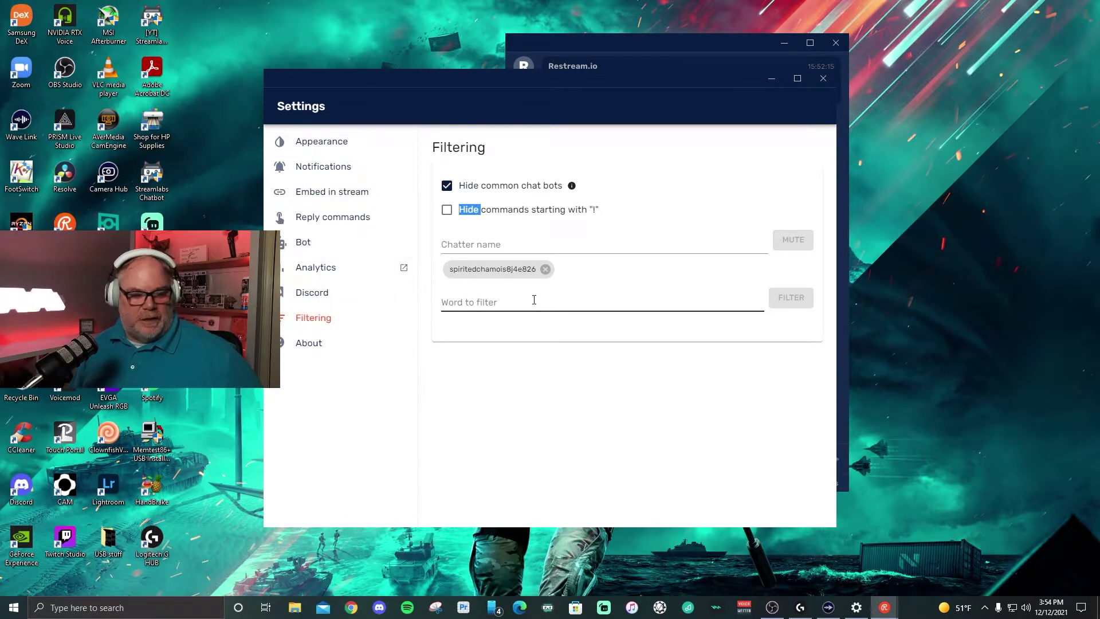
{"action": "left_click", "coordinate": [331, 143]}
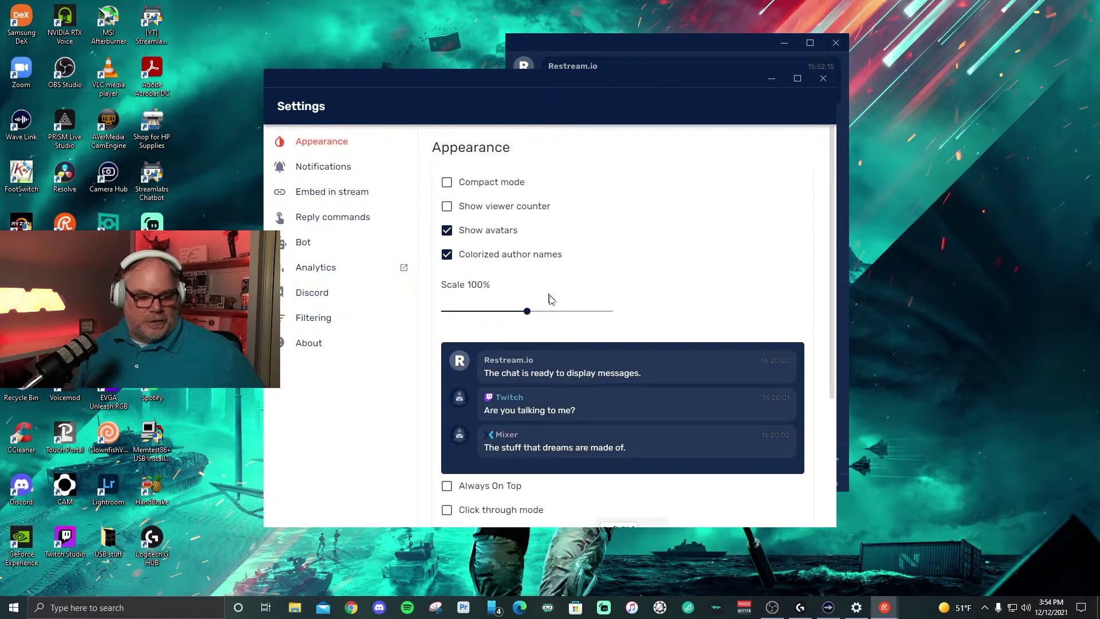
{"action": "scroll", "coordinate": [550, 299], "scroll_direction": "down", "scroll_amount": 3}
{"action": "scroll", "coordinate": [555, 307], "scroll_direction": "up", "scroll_amount": 2}
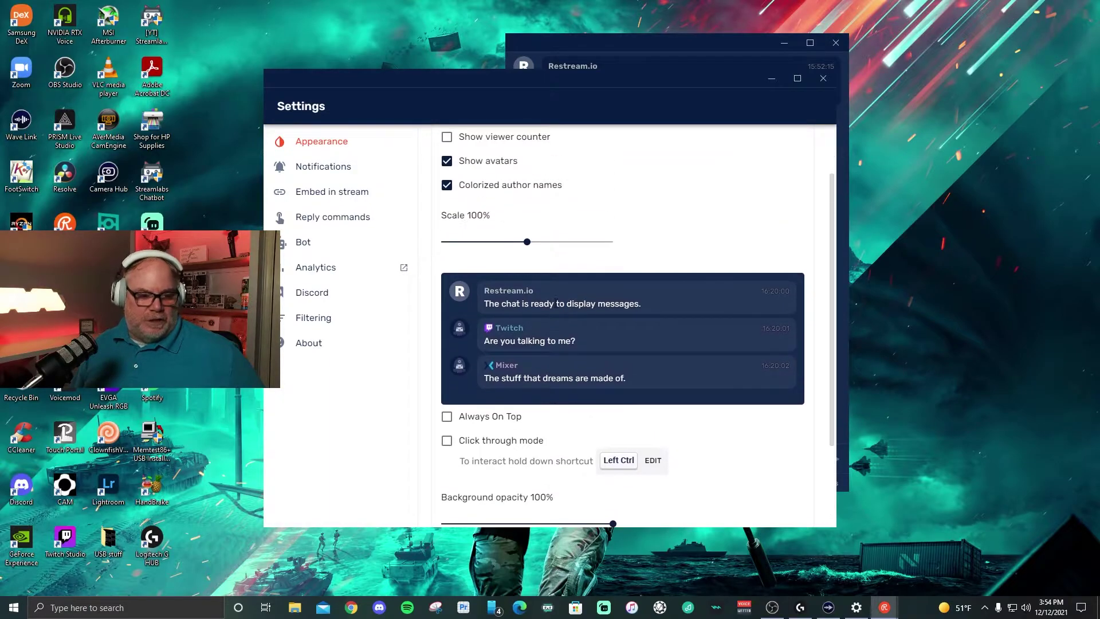
{"action": "scroll", "coordinate": [556, 303], "scroll_direction": "up", "scroll_amount": 1}
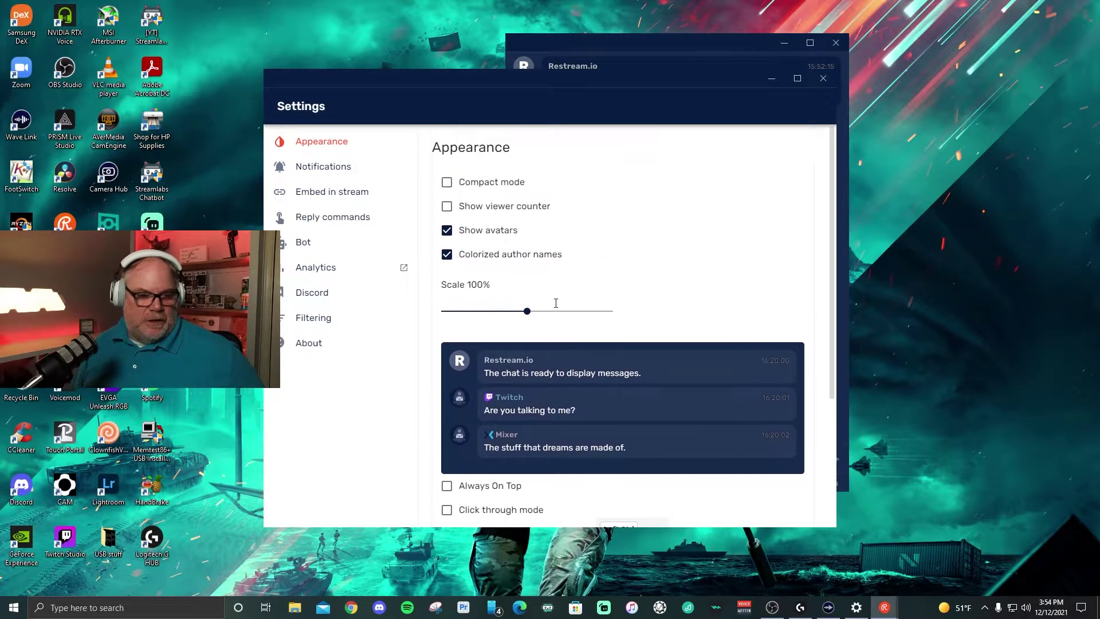
{"action": "double_click", "coordinate": [491, 185]}
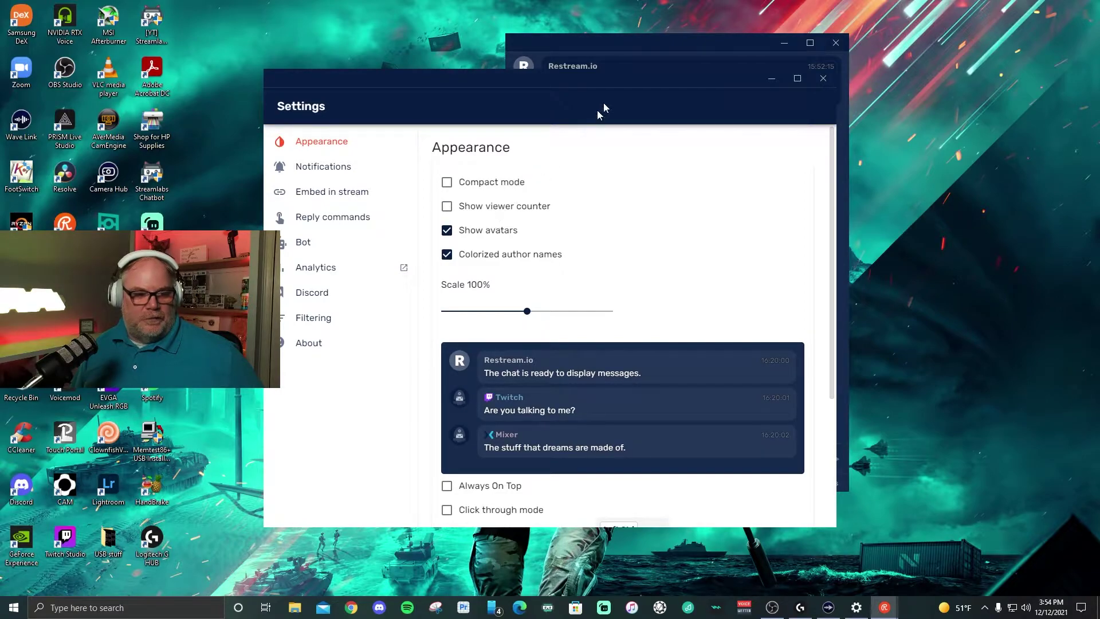
{"action": "left_click_drag", "start_coordinate": [623, 84], "coordinate": [303, 94]}
{"action": "left_click_drag", "start_coordinate": [641, 44], "coordinate": [764, 55]}
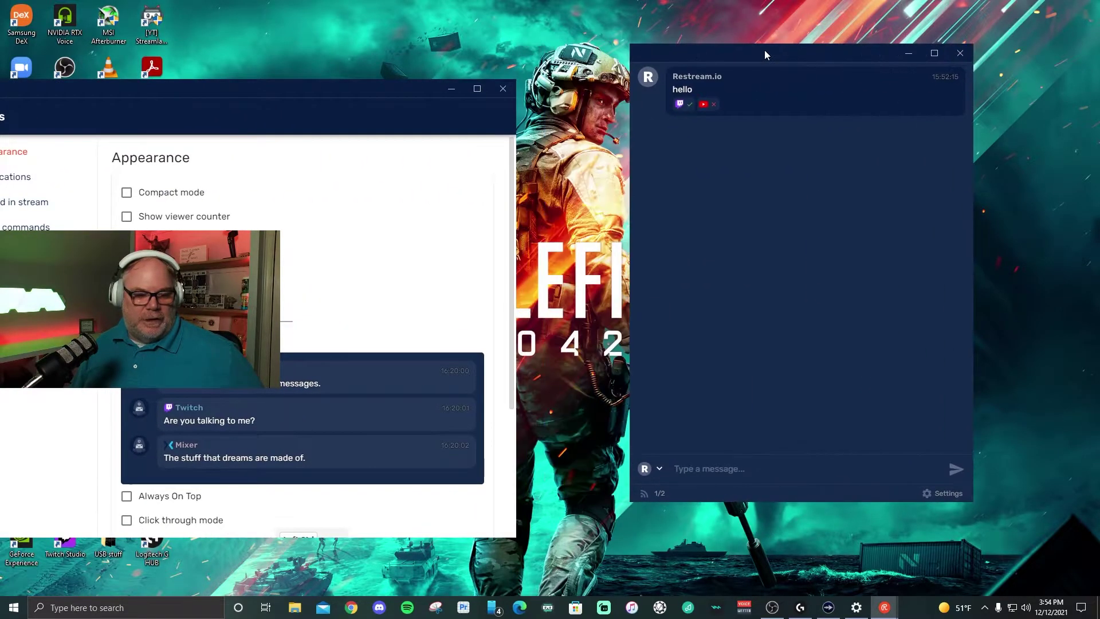
{"action": "left_click_drag", "start_coordinate": [262, 101], "coordinate": [363, 80]}
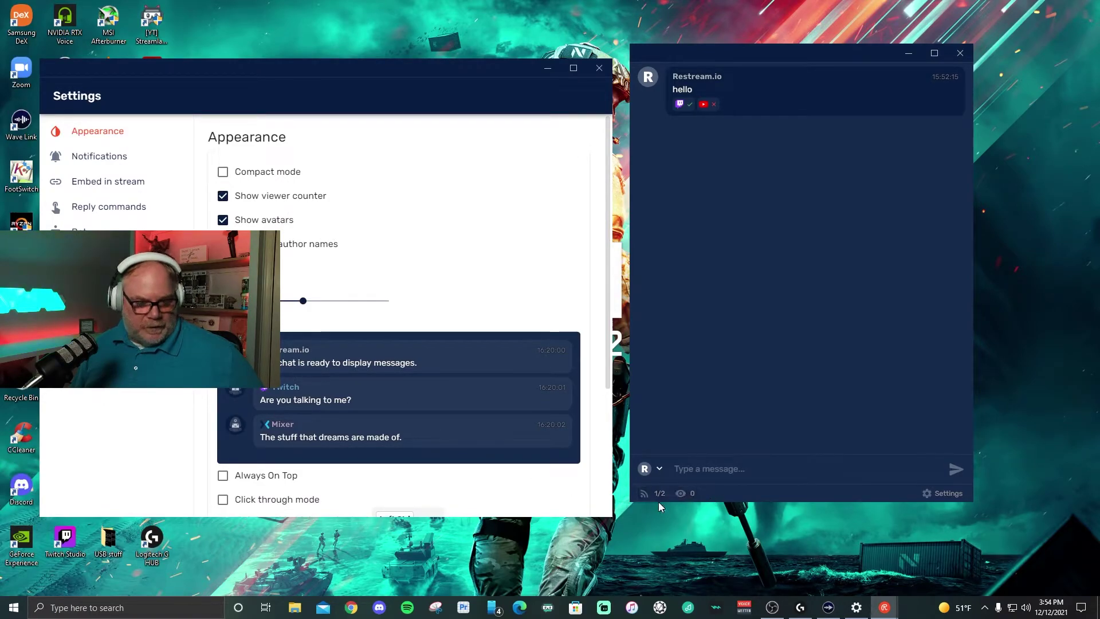
{"action": "left_click", "coordinate": [282, 219]}
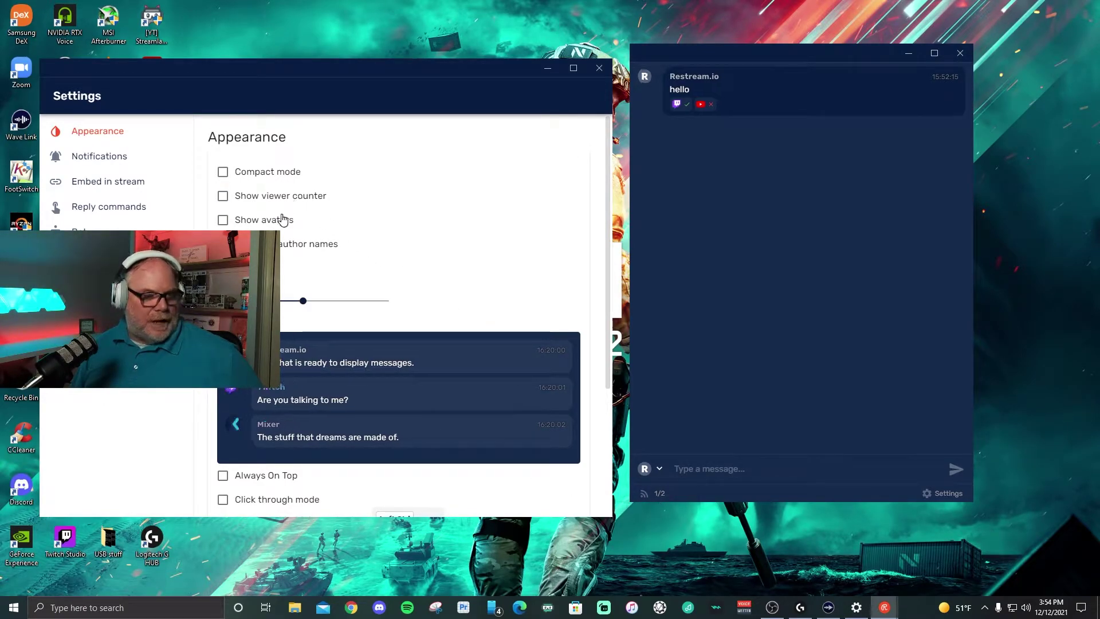
{"action": "left_click", "coordinate": [282, 220]}
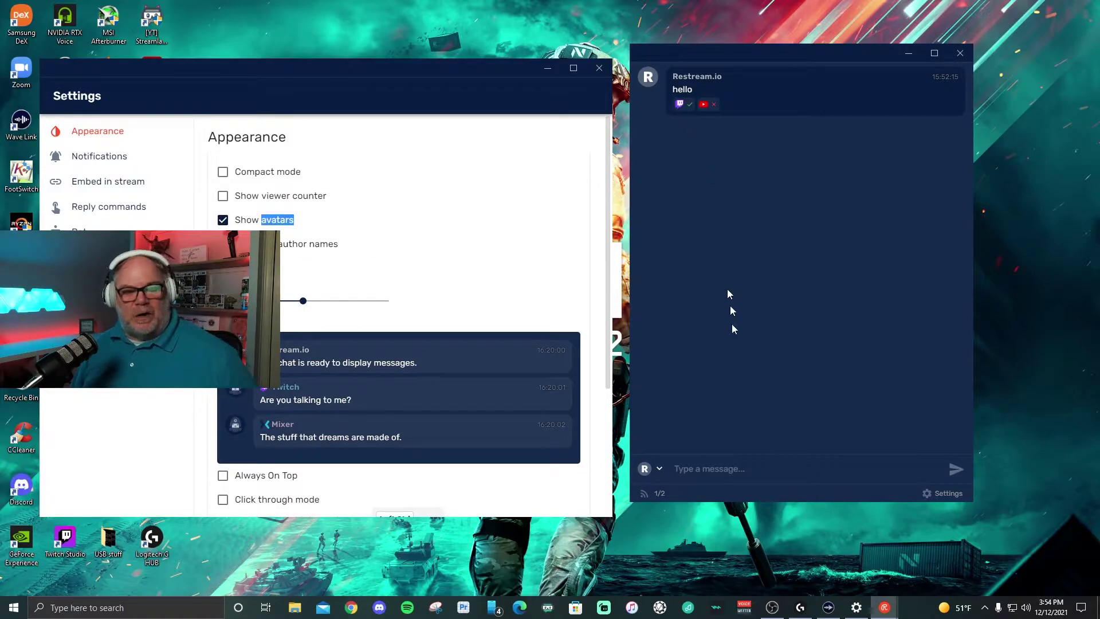
{"action": "left_click_drag", "start_coordinate": [760, 65], "coordinate": [811, 72]}
{"action": "triple_click", "coordinate": [349, 87]}
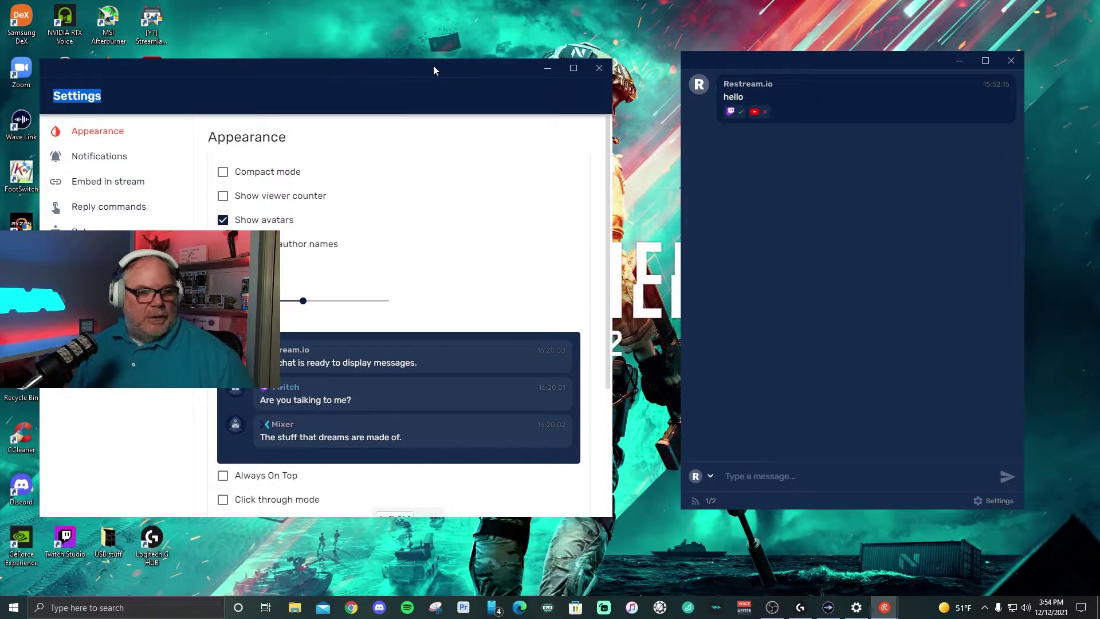
{"action": "left_click_drag", "start_coordinate": [433, 70], "coordinate": [818, 71]}
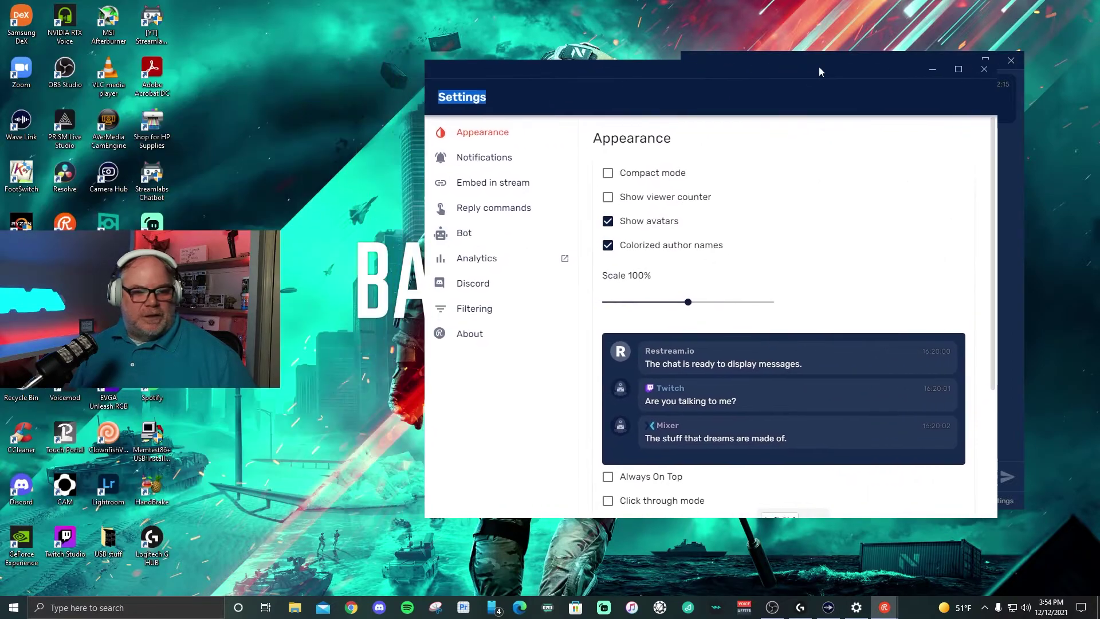
- Show the Embed in stream settings and scroll down to the overlay preview and options
{"action": "left_click", "coordinate": [493, 184]}
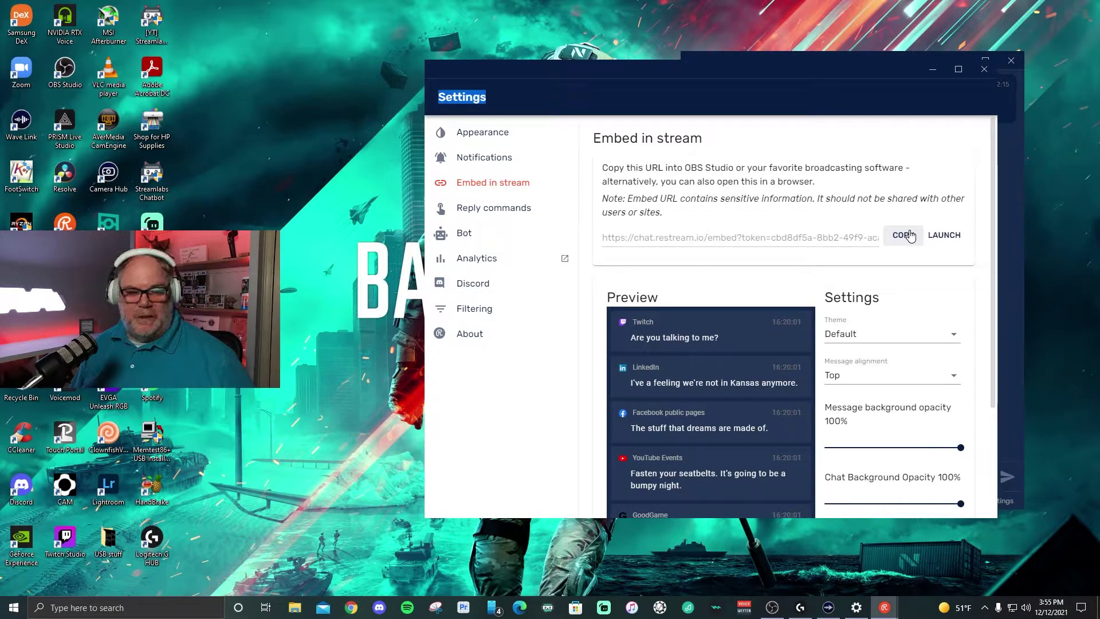
{"action": "scroll", "coordinate": [877, 291], "scroll_direction": "down", "scroll_amount": 3}
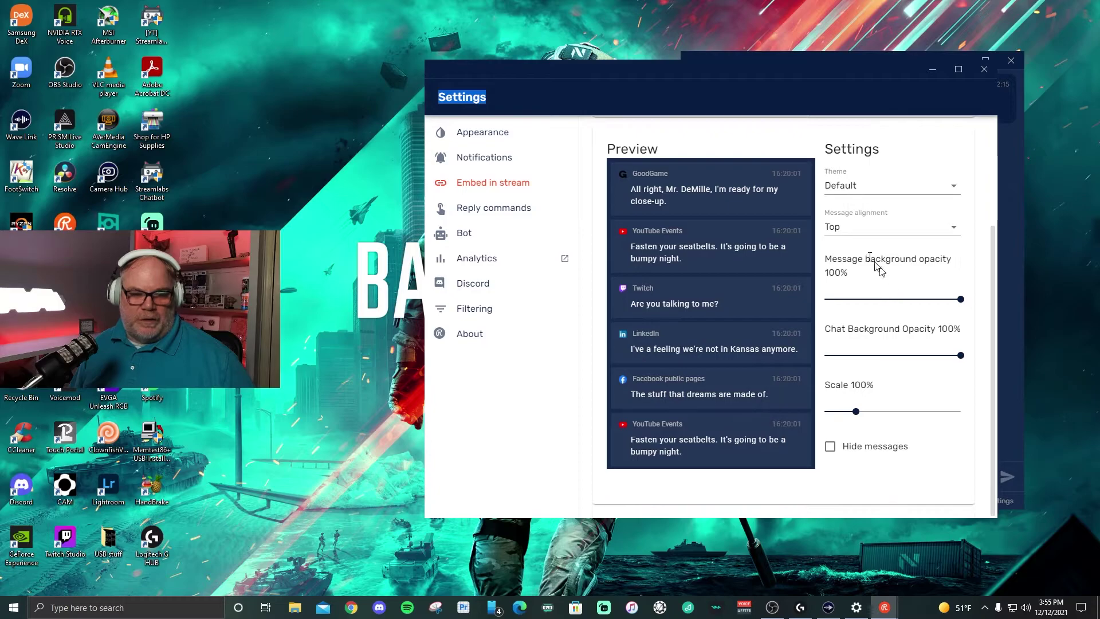
- Apply the 8 Bit theme and set the chat background opacity to 0%
{"action": "left_click", "coordinate": [953, 185]}
{"action": "scroll", "coordinate": [905, 205], "scroll_direction": "down", "scroll_amount": 3}
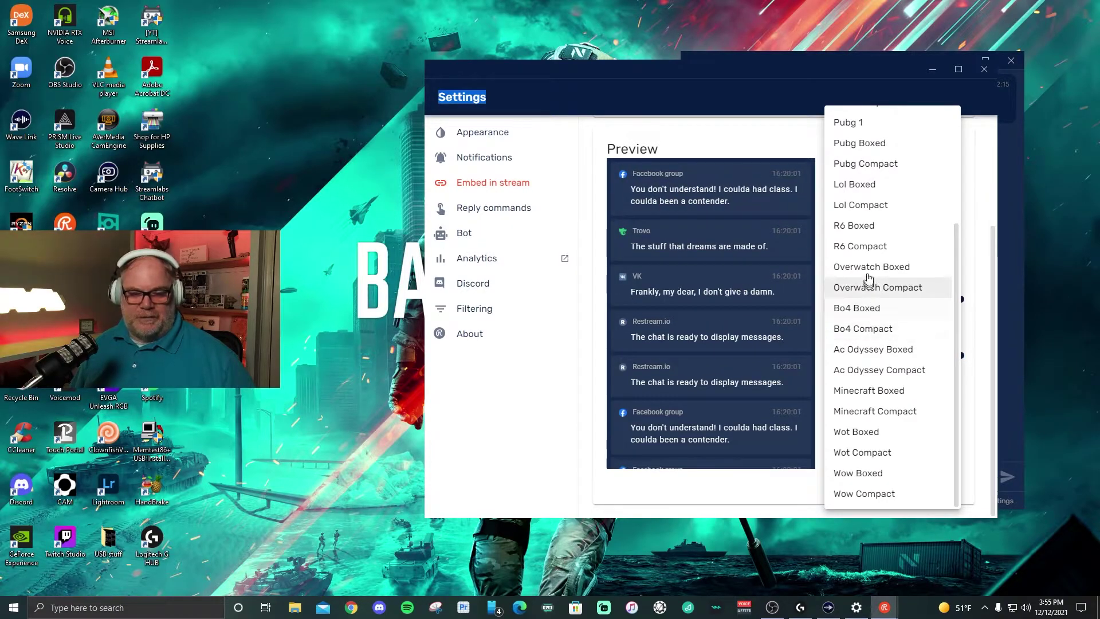
{"action": "scroll", "coordinate": [857, 232], "scroll_direction": "up", "scroll_amount": 3}
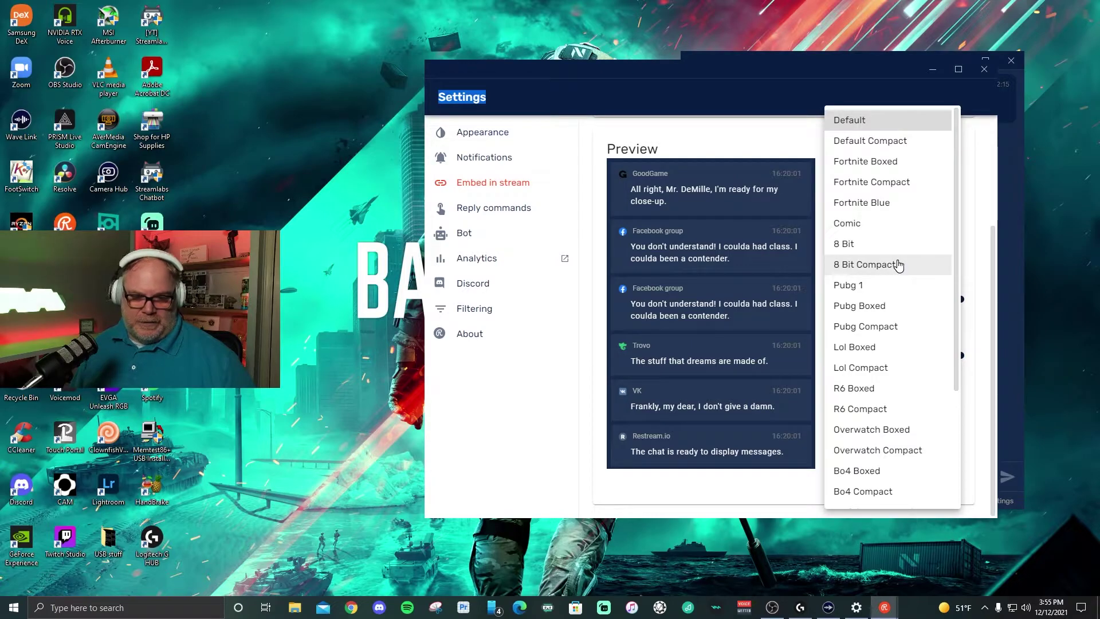
{"action": "left_click", "coordinate": [899, 244]}
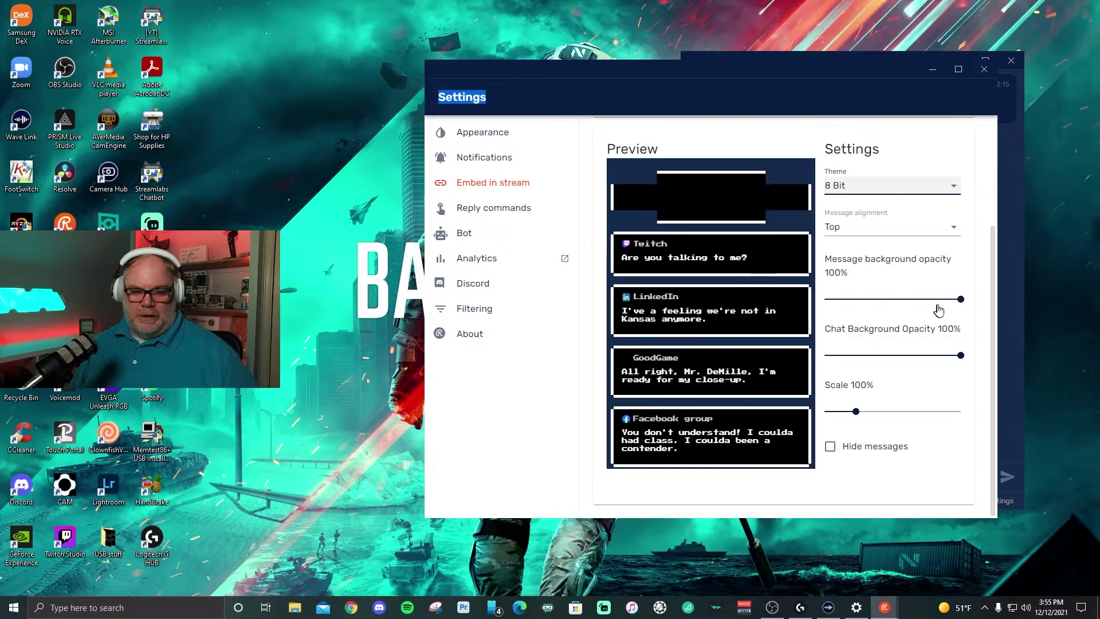
{"action": "mouse_move", "coordinate": [959, 299]}
{"action": "left_mouse_down"}
{"action": "mouse_move", "coordinate": [865, 298]}
{"action": "mouse_move", "coordinate": [959, 299]}
{"action": "left_mouse_up"}
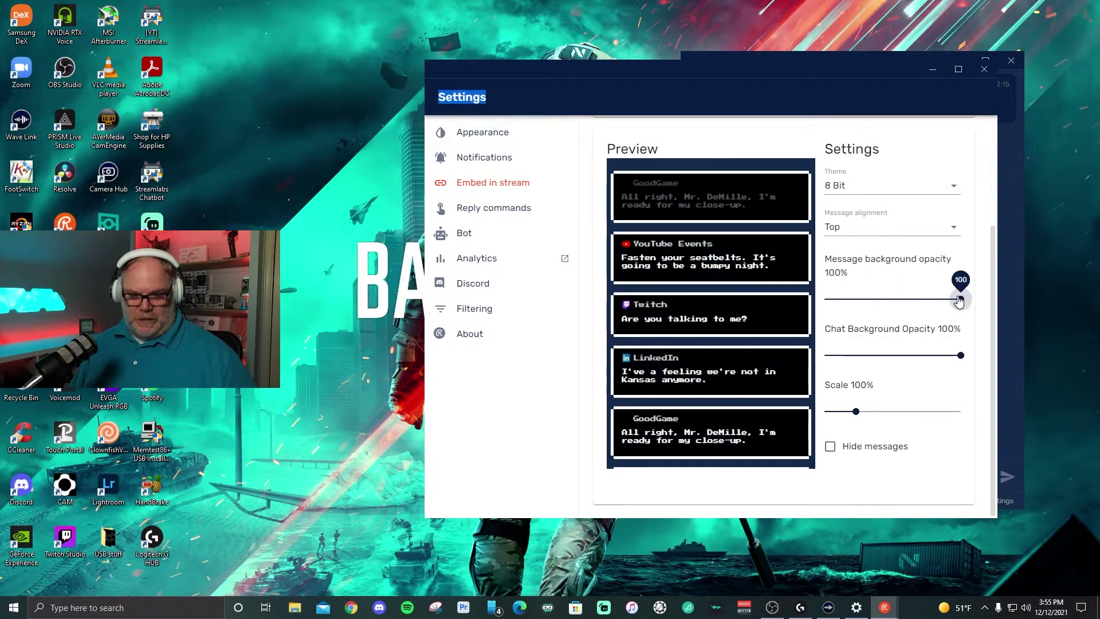
{"action": "left_click_drag", "start_coordinate": [961, 355], "coordinate": [825, 356]}
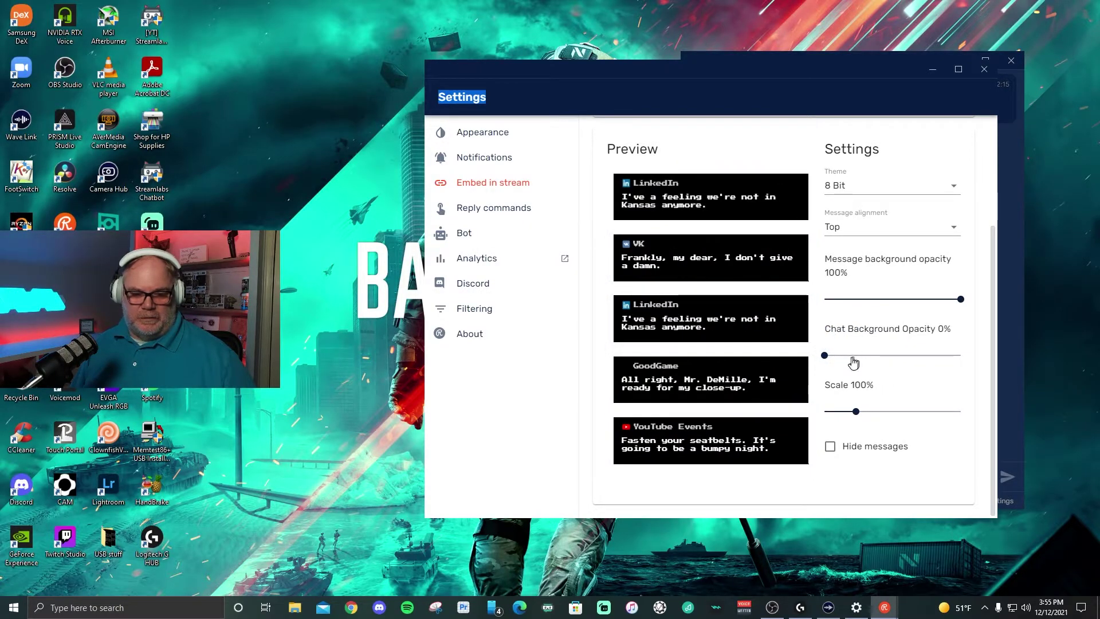
- Try message scale and auto-hide settings, leave hiding off, and copy the embed URL
{"action": "mouse_move", "coordinate": [859, 417]}
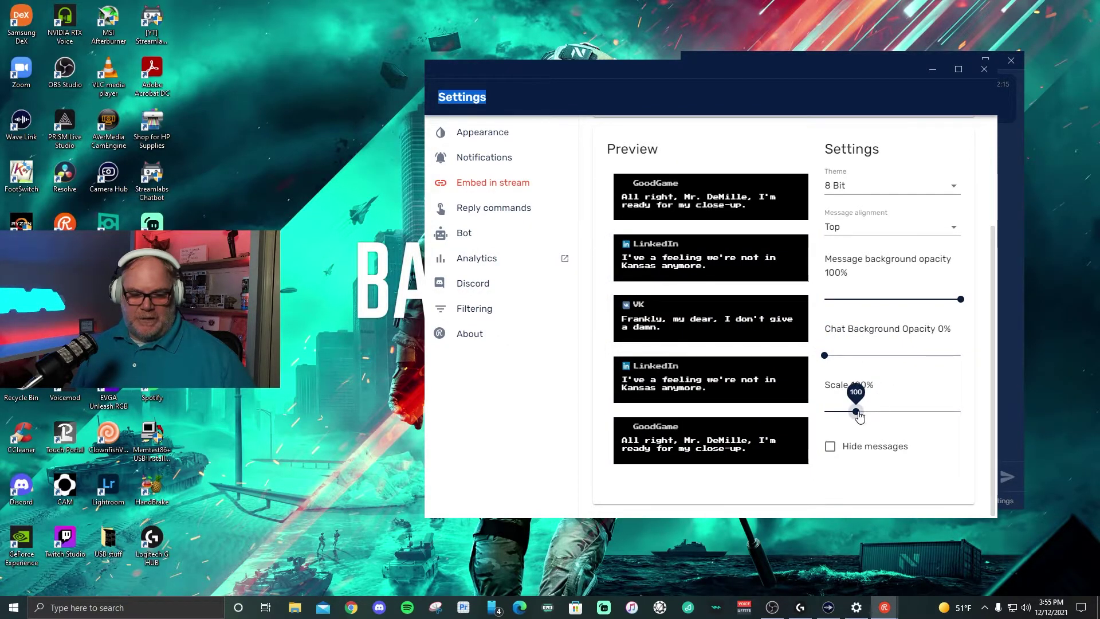
{"action": "mouse_move", "coordinate": [857, 412]}
{"action": "left_mouse_down"}
{"action": "mouse_move", "coordinate": [884, 410]}
{"action": "mouse_move", "coordinate": [856, 412]}
{"action": "left_mouse_up"}
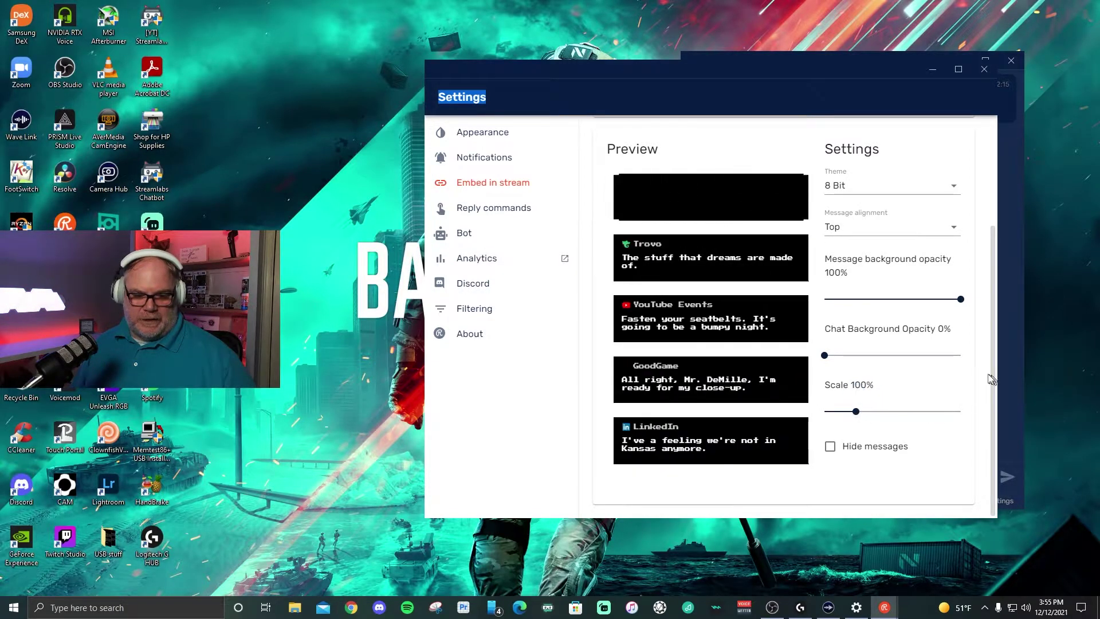
{"action": "left_click", "coordinate": [875, 450]}
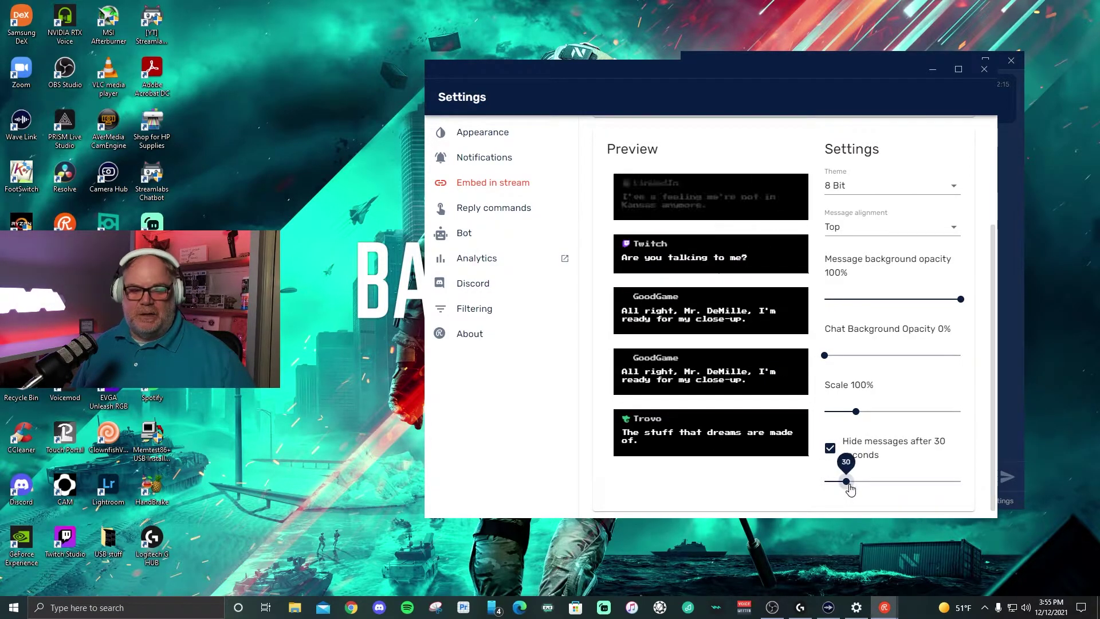
{"action": "mouse_move", "coordinate": [849, 483]}
{"action": "left_mouse_down"}
{"action": "mouse_move", "coordinate": [990, 500]}
{"action": "mouse_move", "coordinate": [848, 501]}
{"action": "left_mouse_up"}
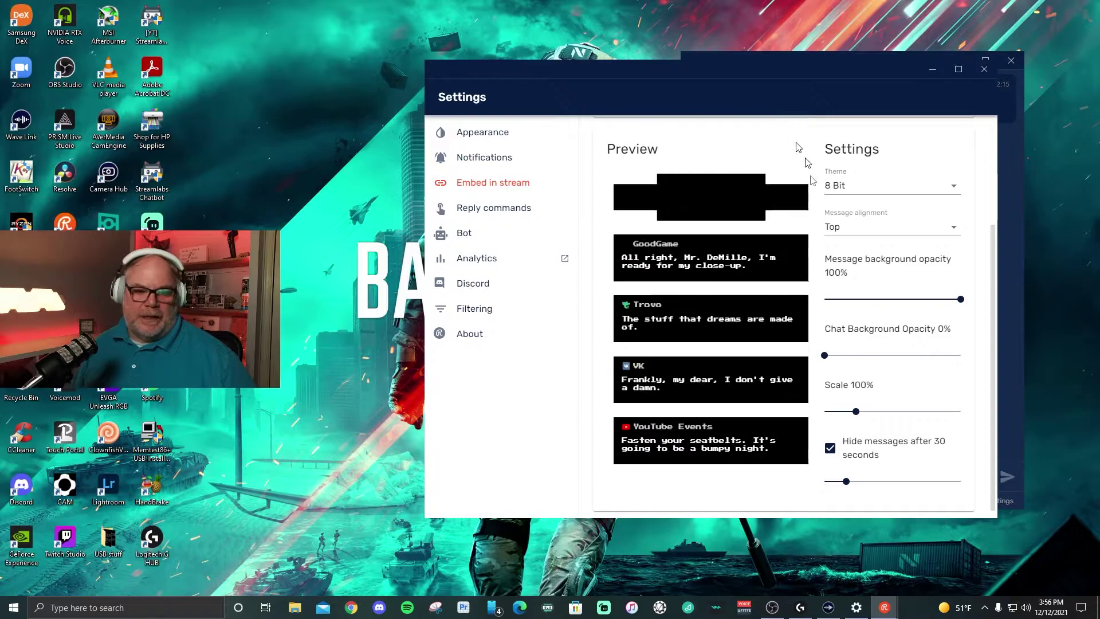
{"action": "left_click", "coordinate": [831, 447]}
{"action": "scroll", "coordinate": [839, 390], "scroll_direction": "up", "scroll_amount": 3}
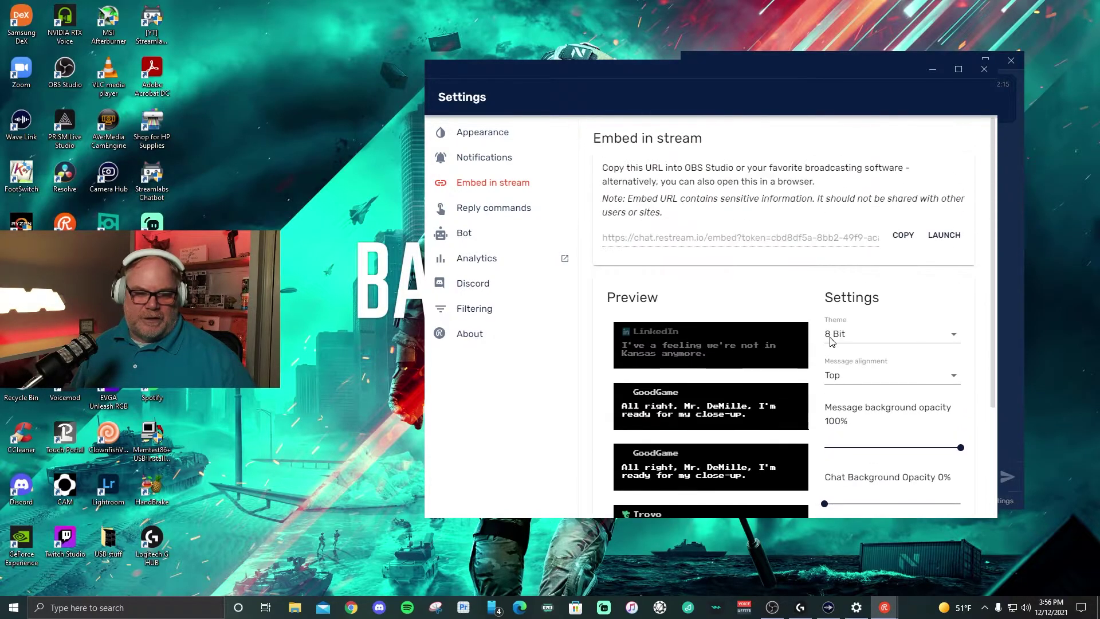
{"action": "left_click", "coordinate": [903, 235]}
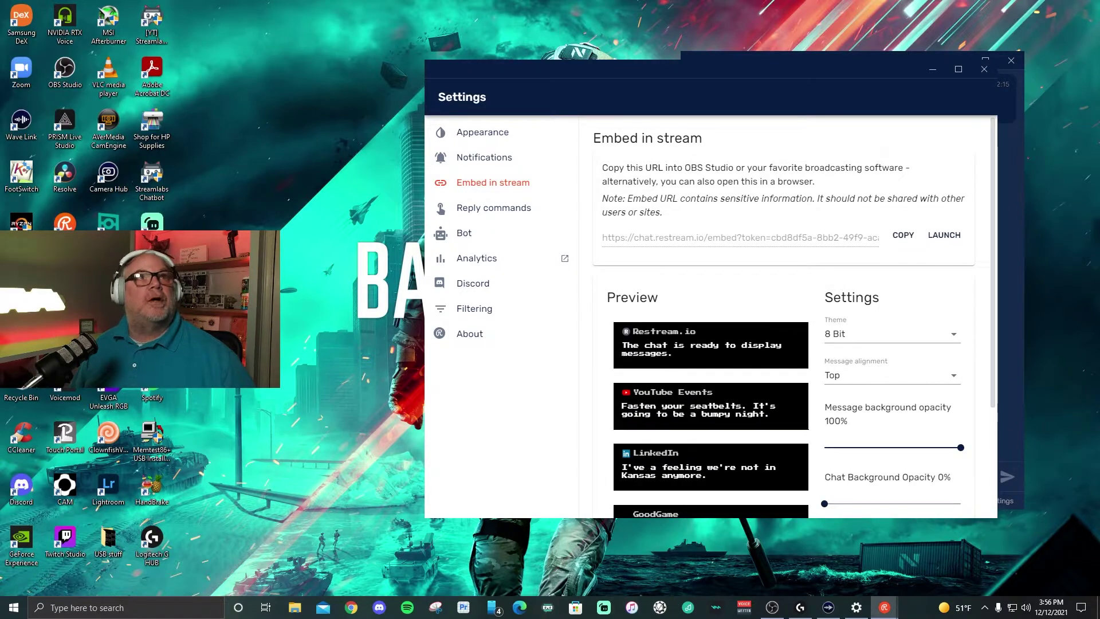
- In OBS, add a Browser source with the pasted Restream embed URL at 400×1080
{"action": "key", "text": "alt+Tab"}
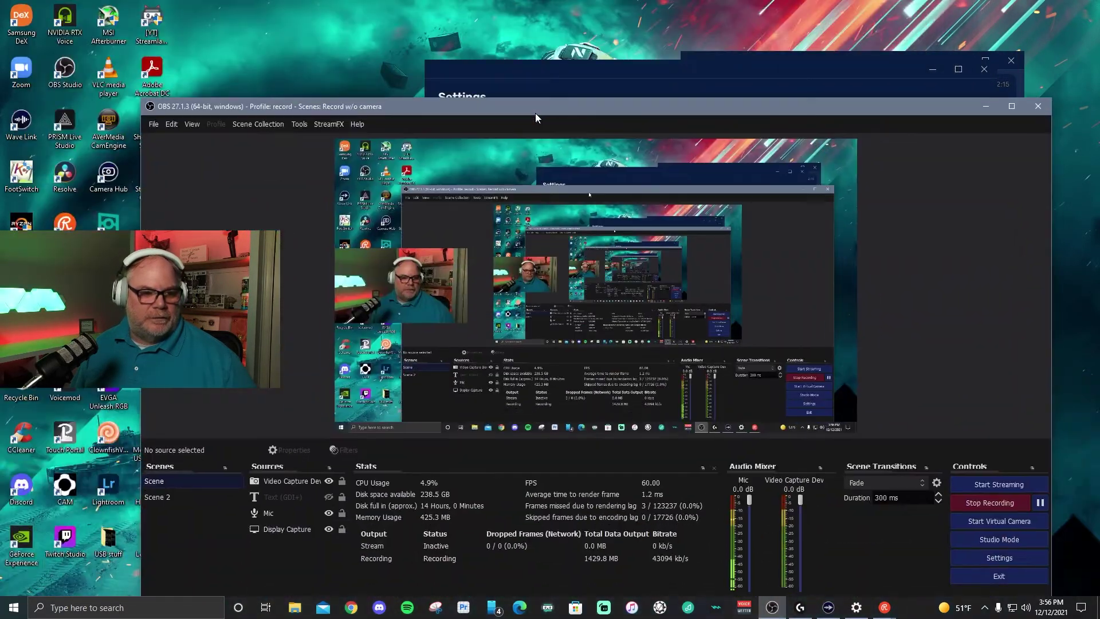
{"action": "left_click_drag", "start_coordinate": [535, 113], "coordinate": [470, 40]}
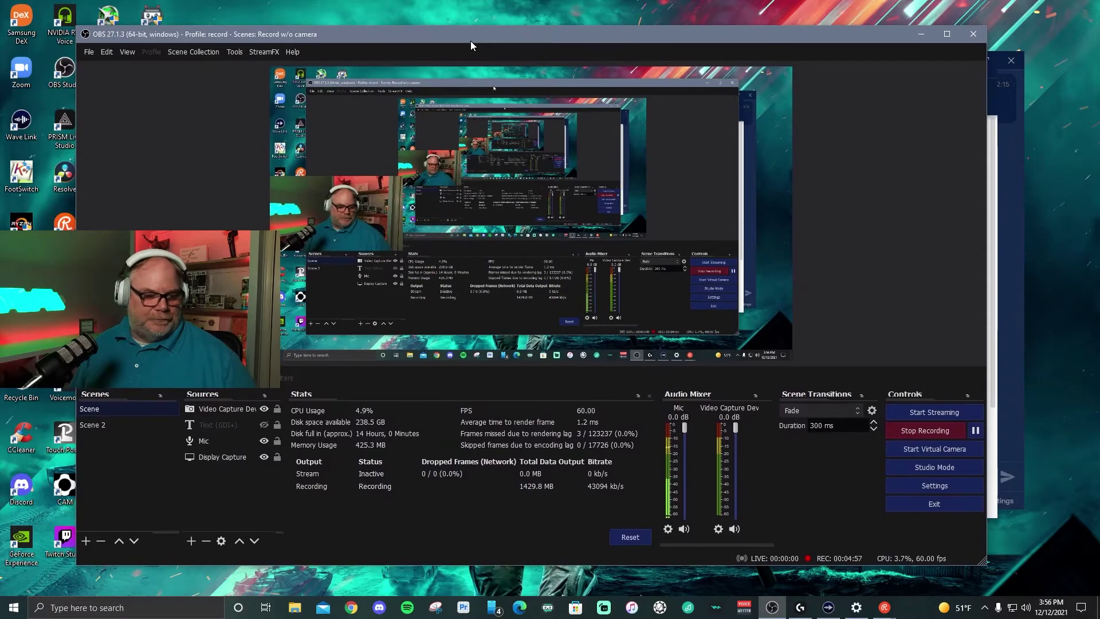
{"action": "left_click", "coordinate": [191, 541]}
{"action": "left_click", "coordinate": [236, 279]}
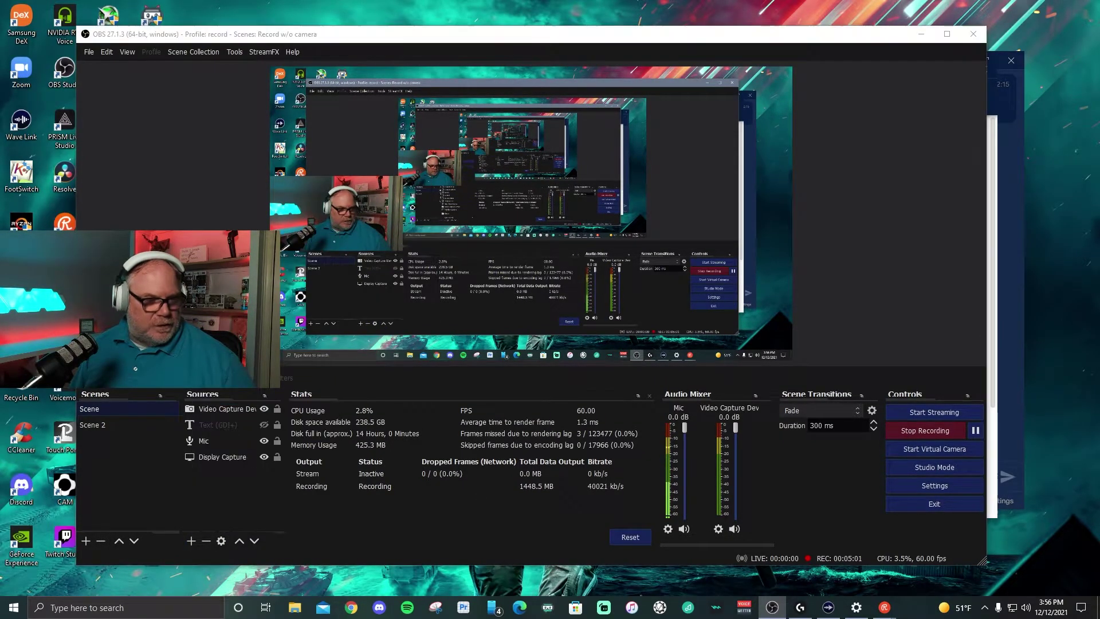
{"action": "left_click", "coordinate": [559, 379]}
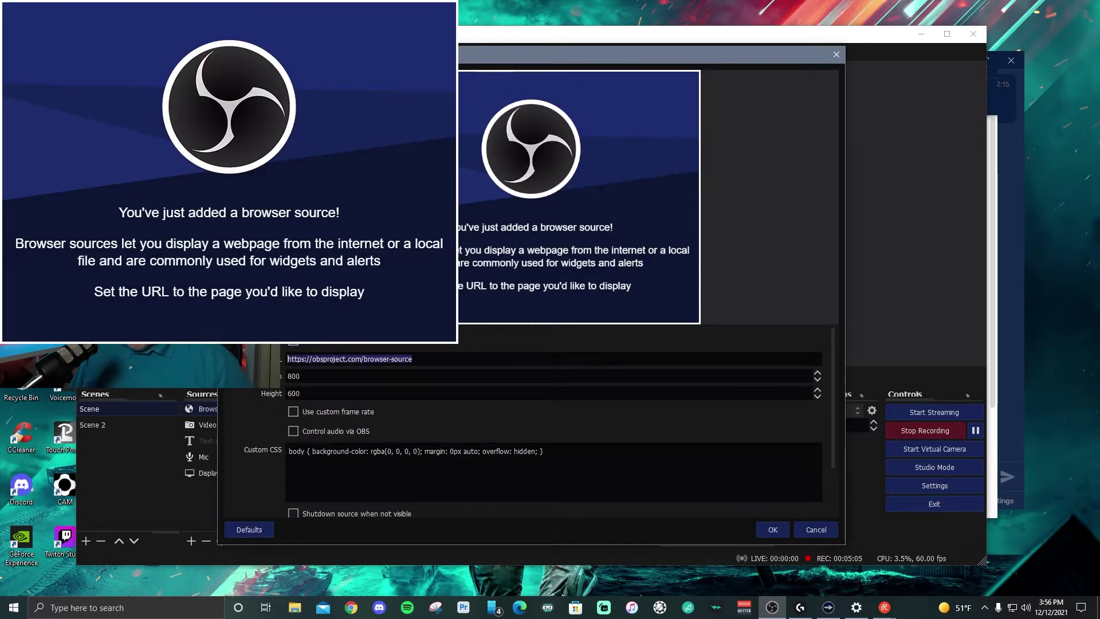
{"action": "key", "text": "ctrl+v"}
{"action": "key", "text": "Tab"}
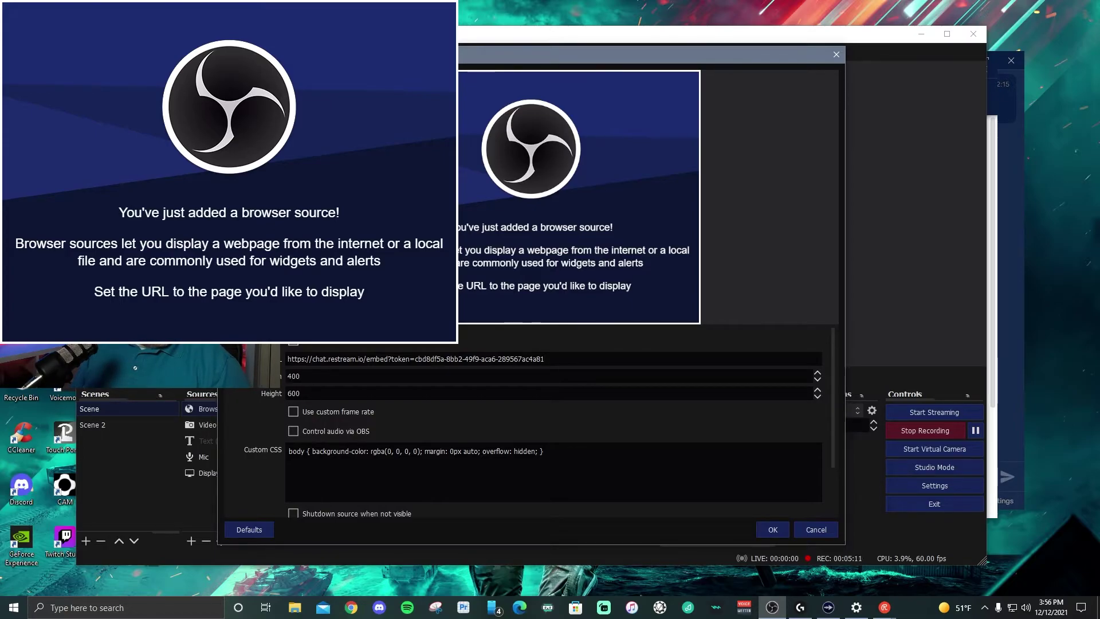
{"action": "type", "text": "1080"}
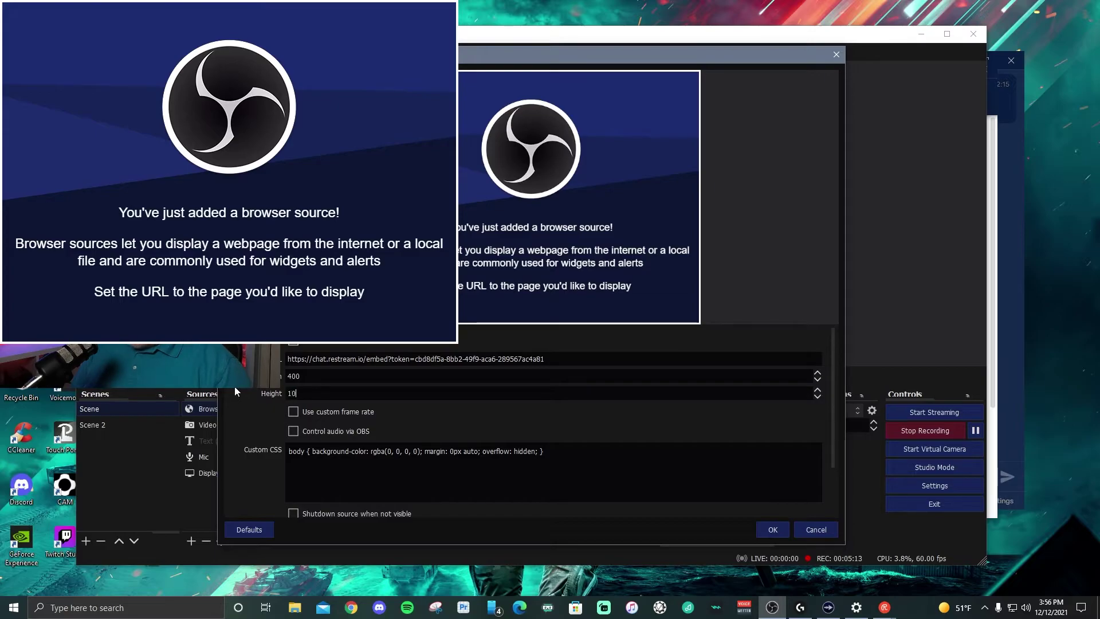
{"action": "left_click", "coordinate": [771, 530]}
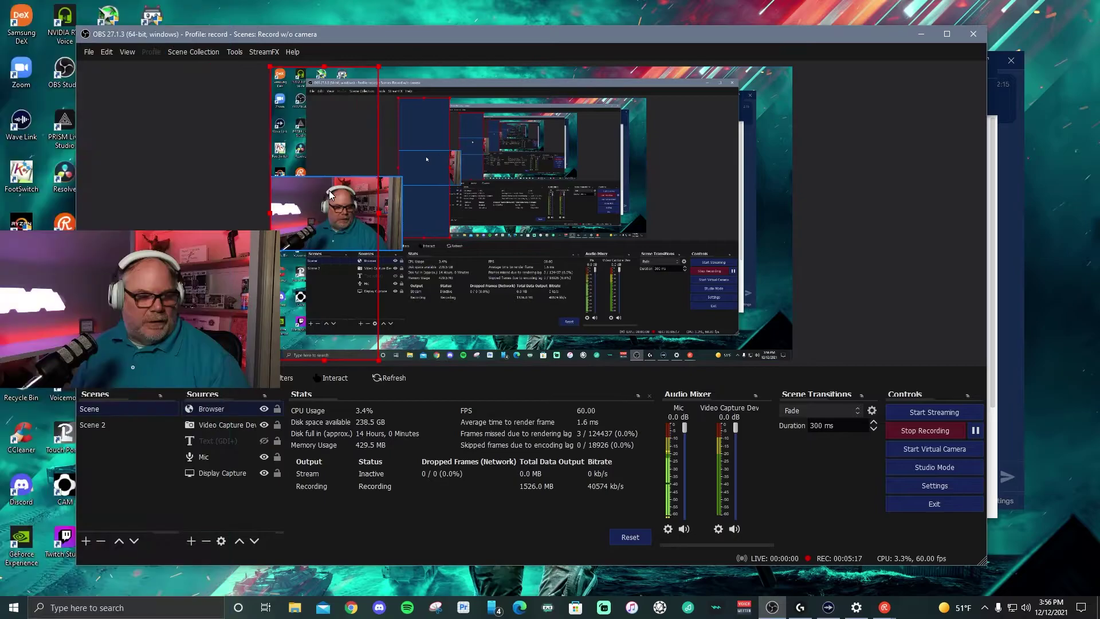
- Position the chat overlay along the right side of the OBS scene
{"action": "left_click_drag", "start_coordinate": [306, 121], "coordinate": [721, 121]}
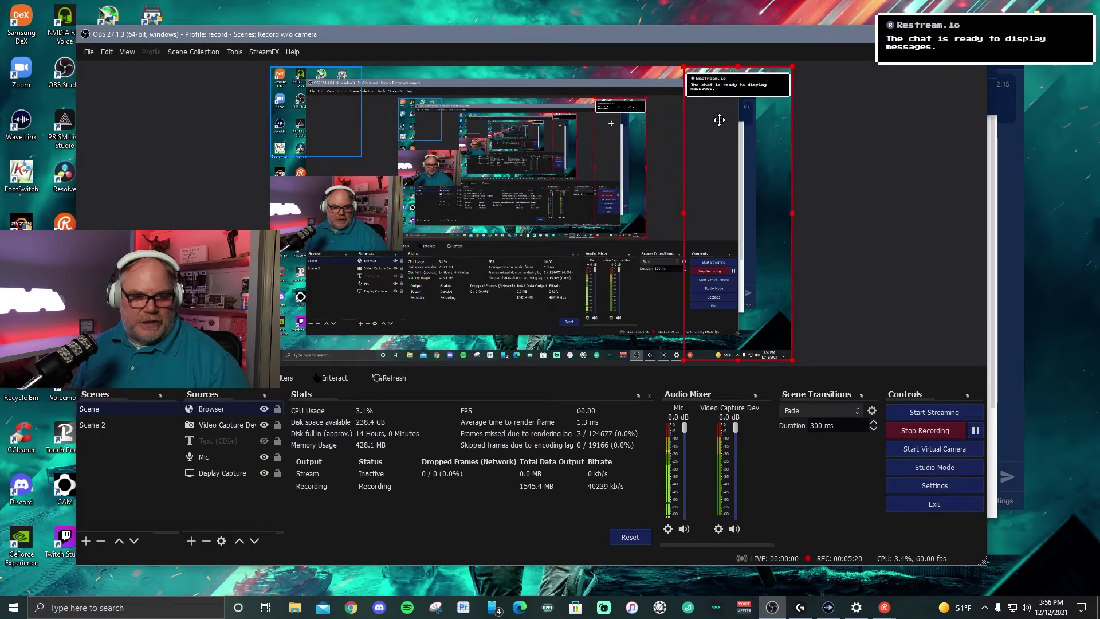
{"action": "left_click", "coordinate": [747, 160]}
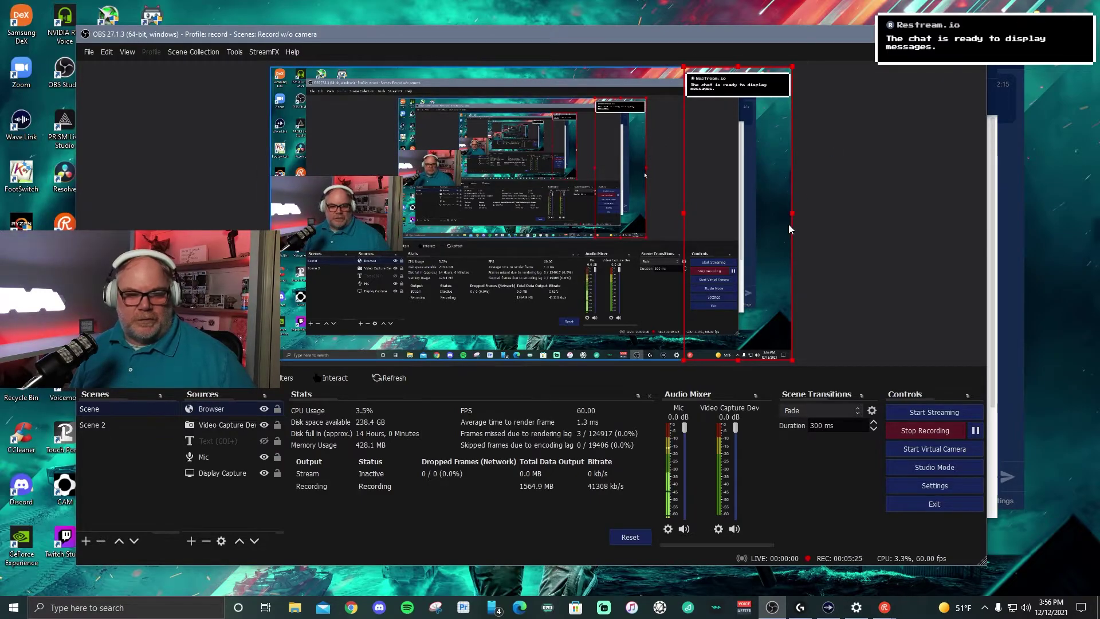
{"action": "left_click_drag", "start_coordinate": [802, 34], "coordinate": [628, 15]}
- Switch the overlay to the Default theme with 100% chat background opacity
{"action": "left_click", "coordinate": [891, 68]}
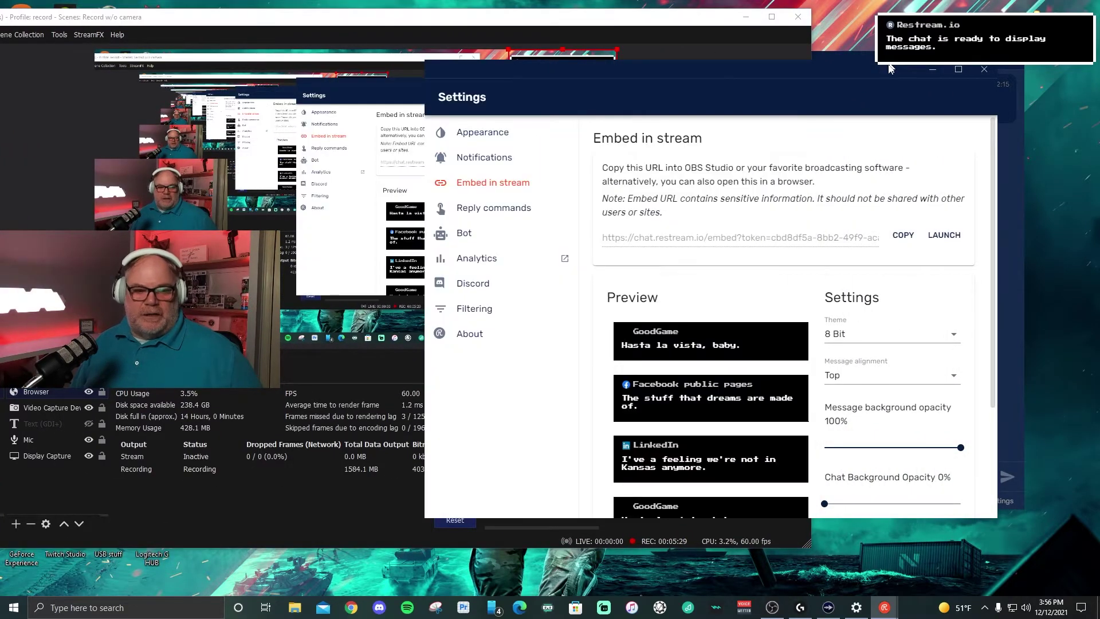
{"action": "left_click_drag", "start_coordinate": [841, 76], "coordinate": [882, 109]}
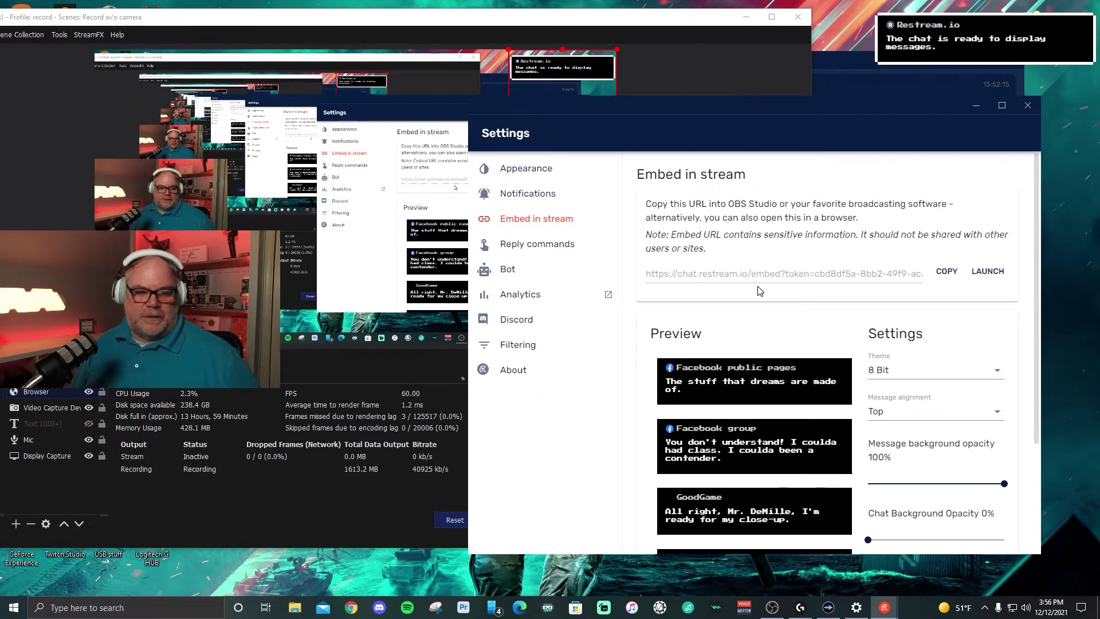
{"action": "scroll", "coordinate": [968, 321], "scroll_direction": "down", "scroll_amount": 2}
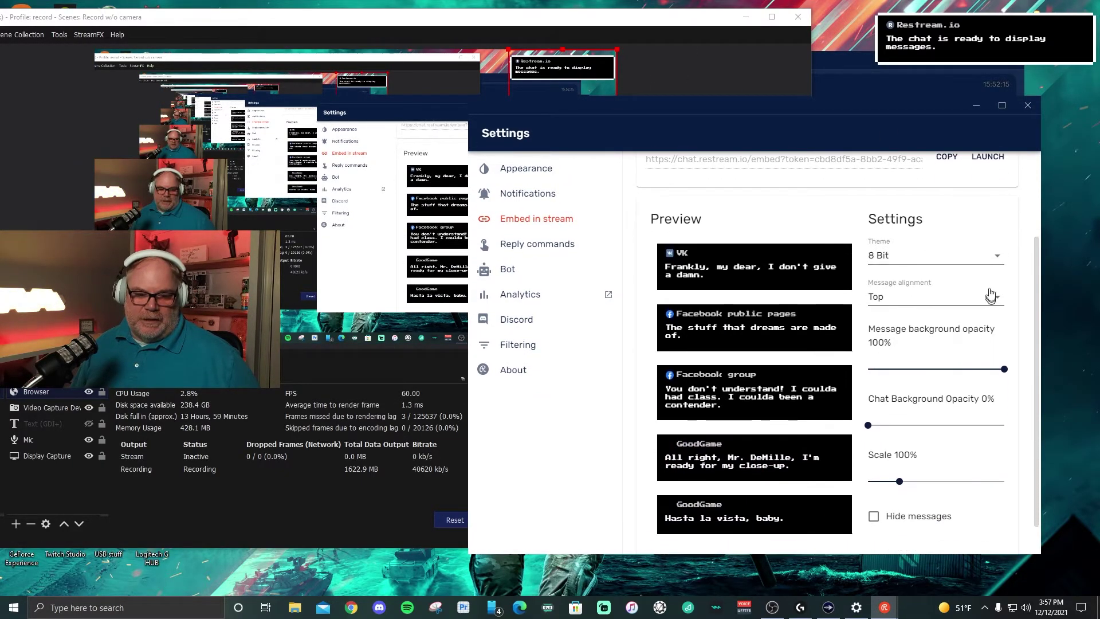
{"action": "left_click", "coordinate": [989, 257]}
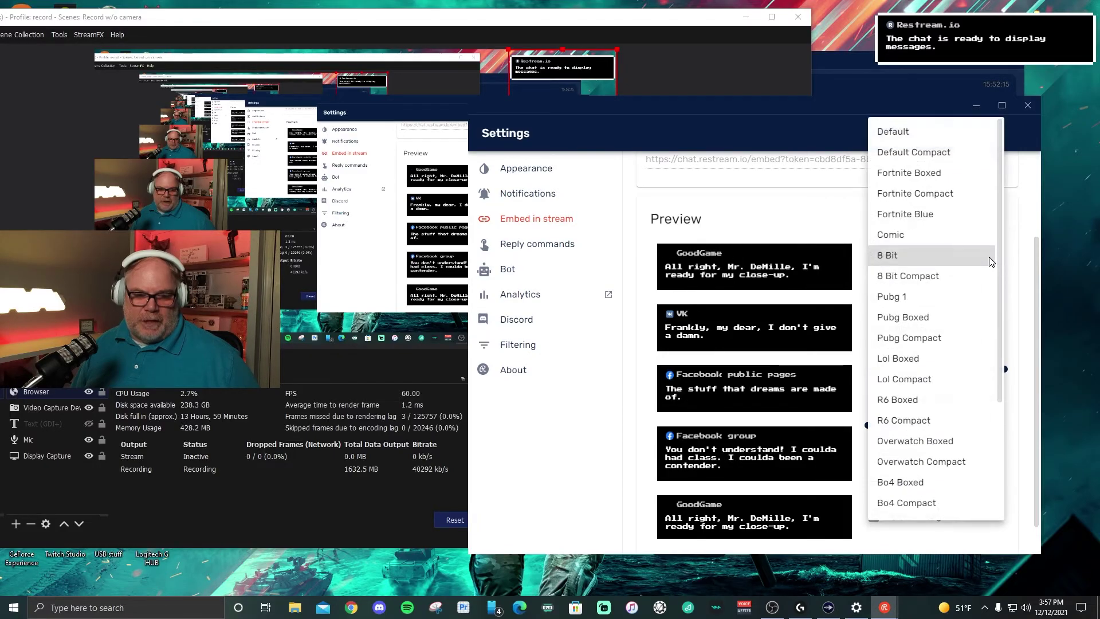
{"action": "left_click", "coordinate": [940, 133]}
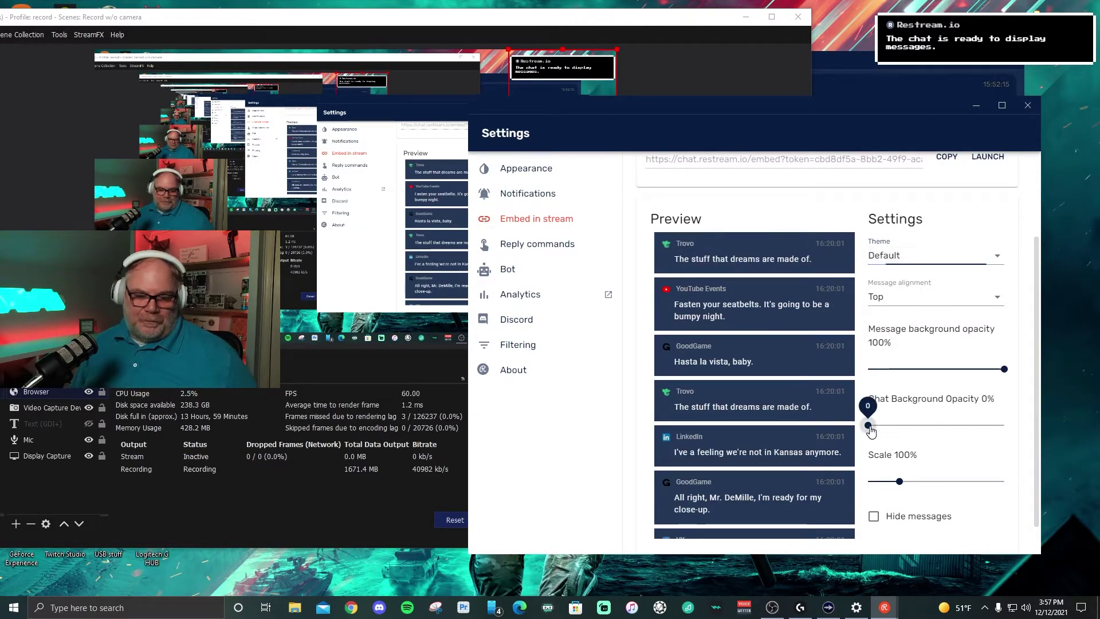
{"action": "left_click_drag", "start_coordinate": [870, 430], "coordinate": [1019, 425]}
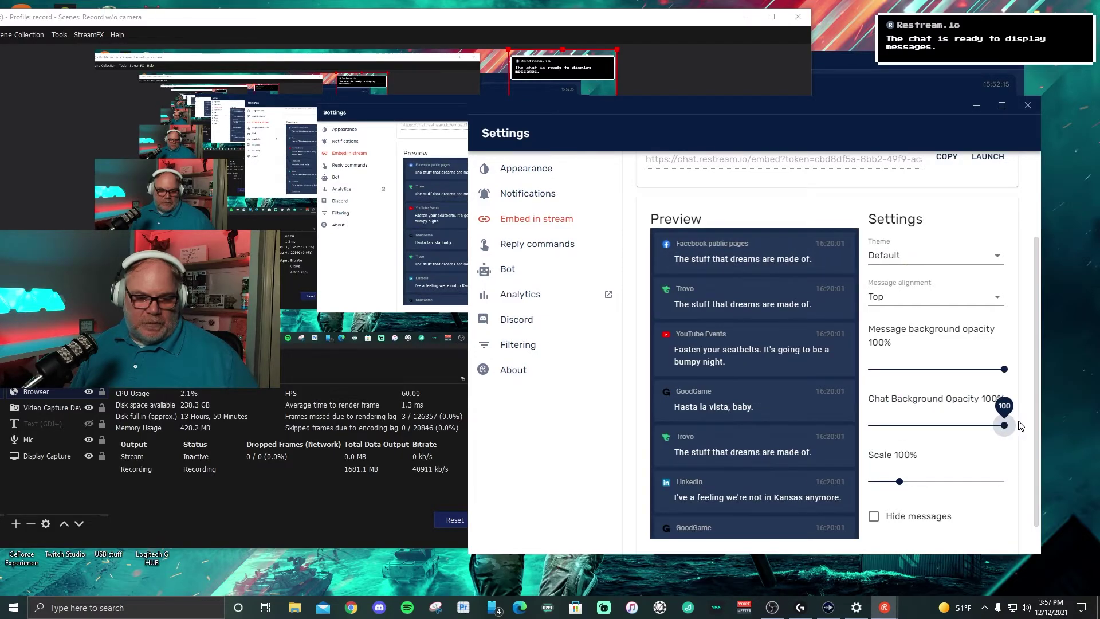
- Turn on hiding messages after about 31 seconds and copy the embed URL again
{"action": "scroll", "coordinate": [831, 410], "scroll_direction": "down", "scroll_amount": 1}
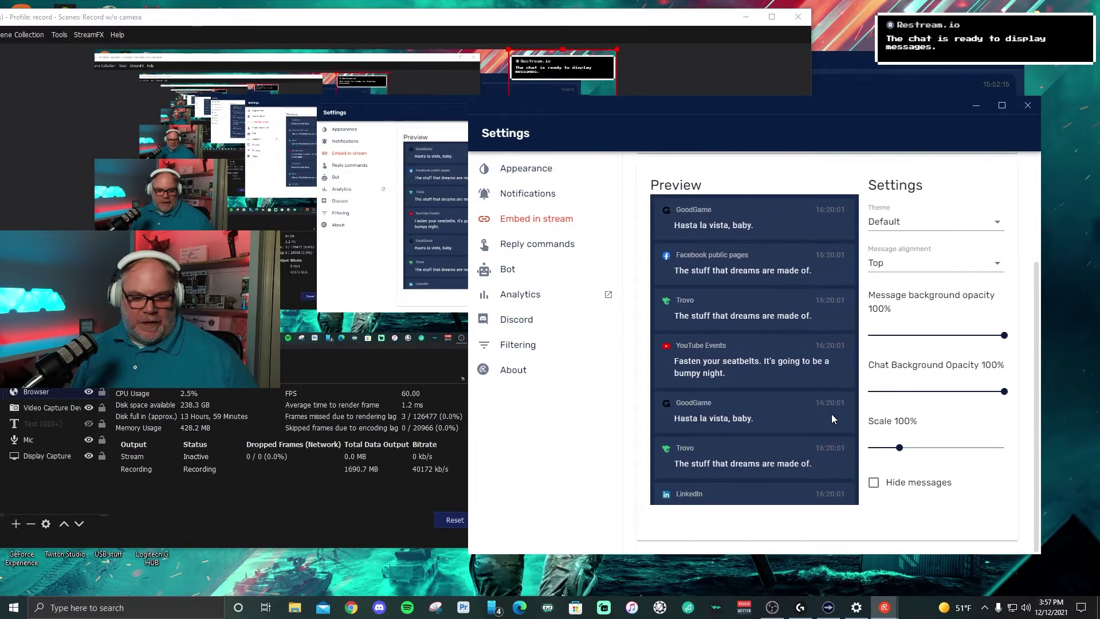
{"action": "scroll", "coordinate": [830, 417], "scroll_direction": "up", "scroll_amount": 2}
{"action": "scroll", "coordinate": [831, 417], "scroll_direction": "down", "scroll_amount": 2}
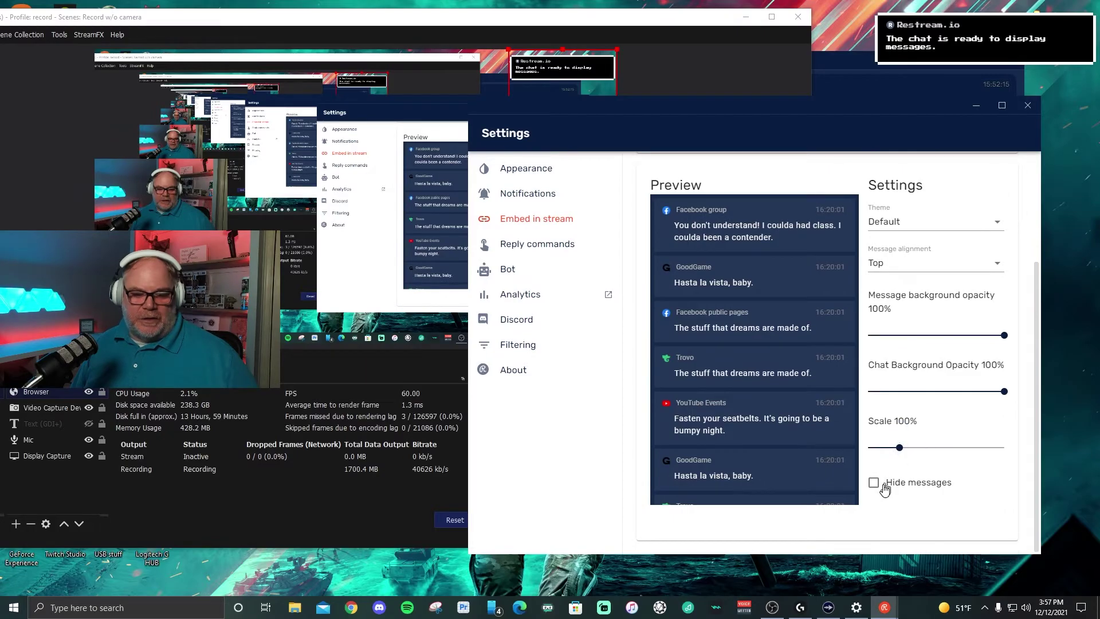
{"action": "scroll", "coordinate": [893, 459], "scroll_direction": "up", "scroll_amount": 1}
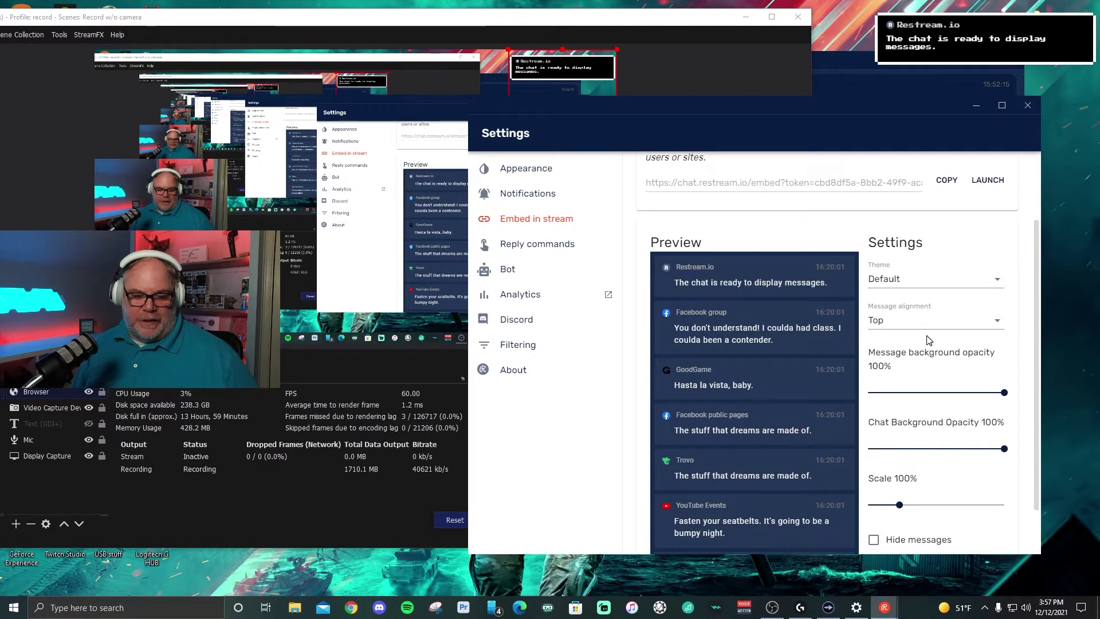
{"action": "scroll", "coordinate": [928, 339], "scroll_direction": "down", "scroll_amount": 1}
{"action": "left_click", "coordinate": [874, 483]}
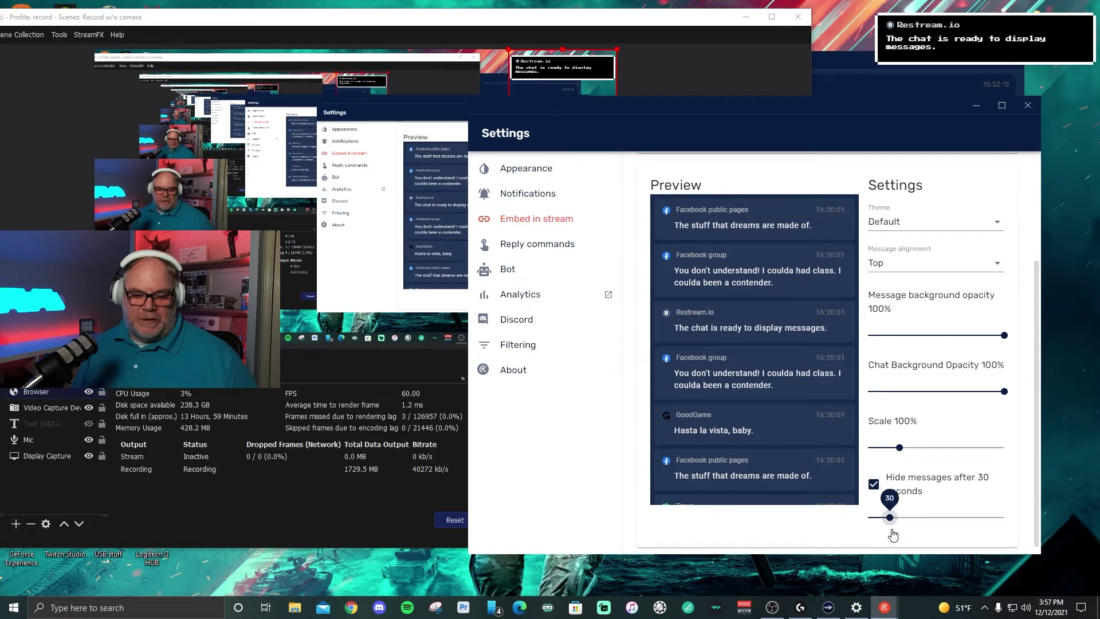
{"action": "mouse_move", "coordinate": [891, 523]}
{"action": "left_mouse_down"}
{"action": "mouse_move", "coordinate": [903, 526]}
{"action": "mouse_move", "coordinate": [891, 524]}
{"action": "left_mouse_up"}
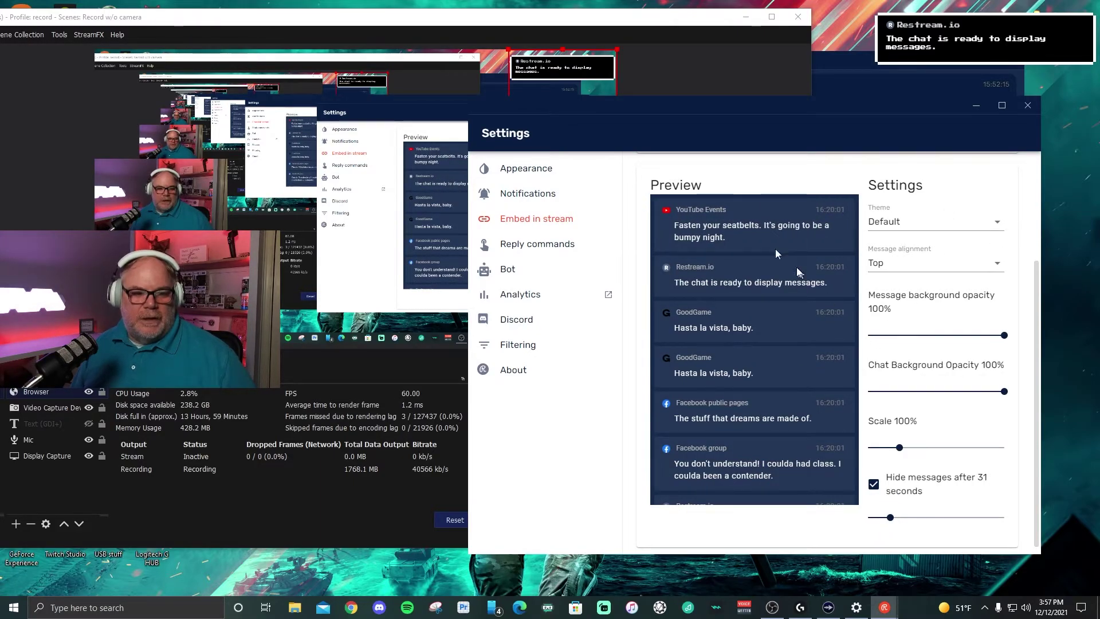
{"action": "scroll", "coordinate": [888, 241], "scroll_direction": "up", "scroll_amount": 3}
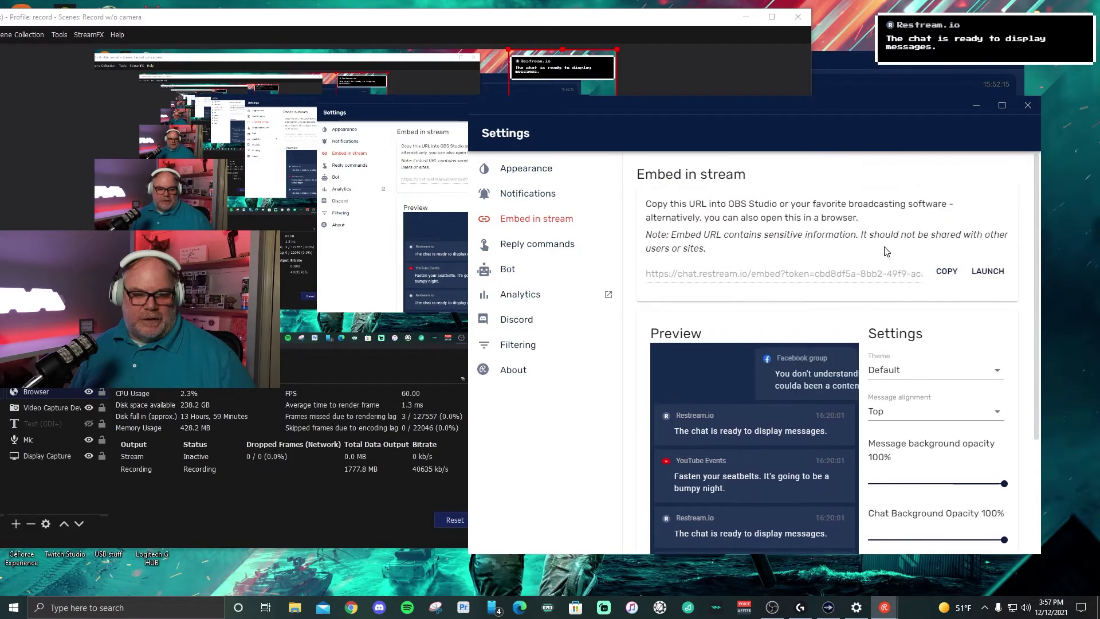
{"action": "left_click", "coordinate": [946, 271]}
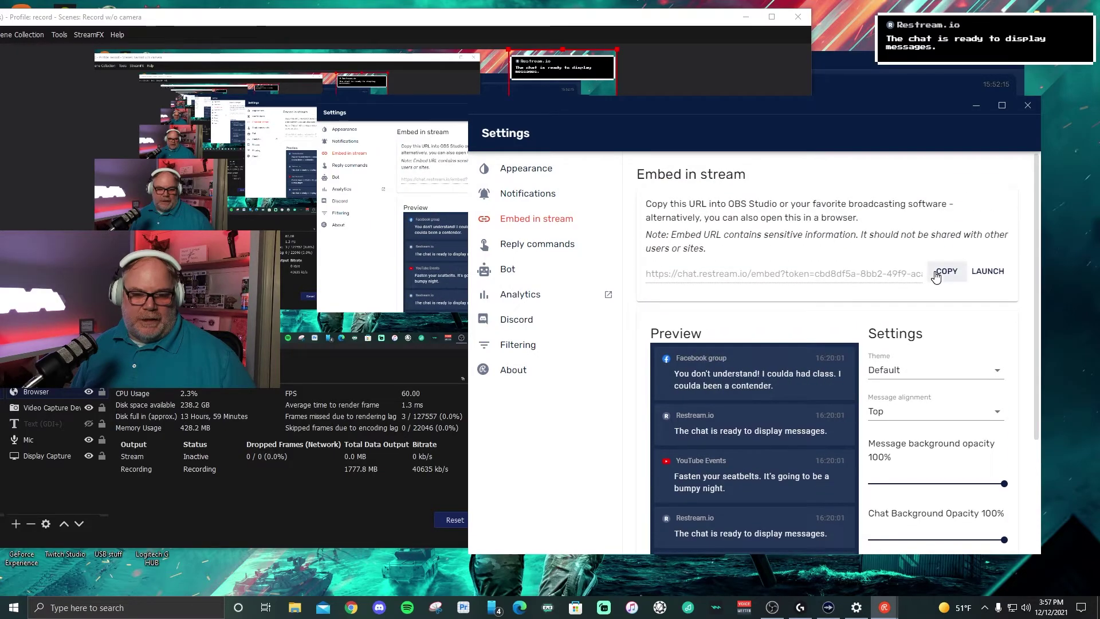
- Close the chat settings and create an OBS custom browser dock 'Restream' with the embed URL
{"action": "left_click", "coordinate": [1027, 105]}
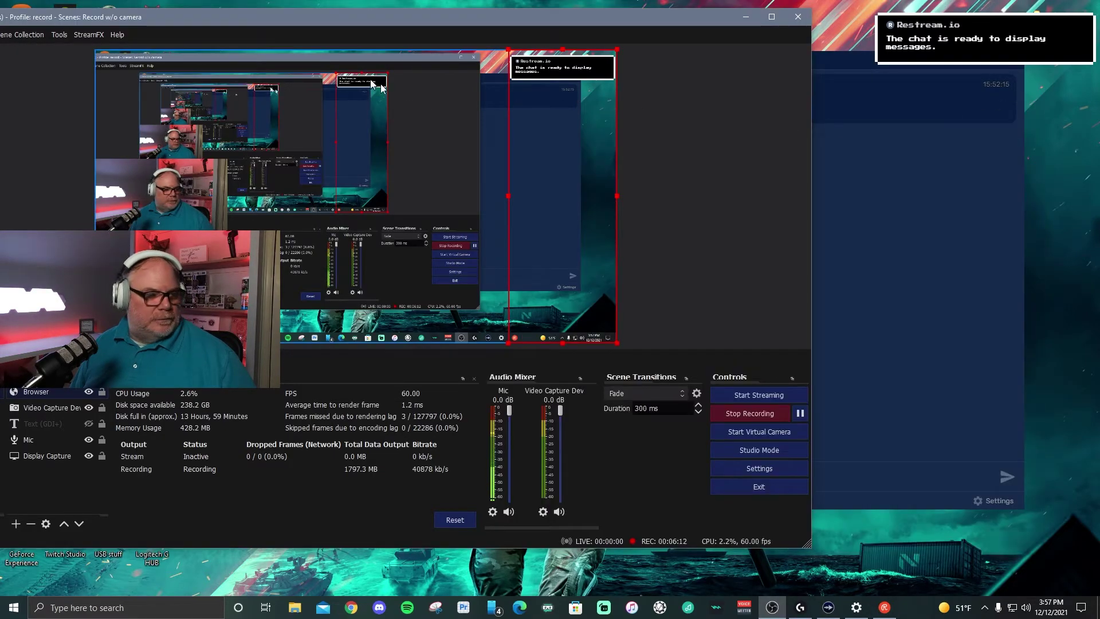
{"action": "left_click_drag", "start_coordinate": [361, 17], "coordinate": [559, 23]}
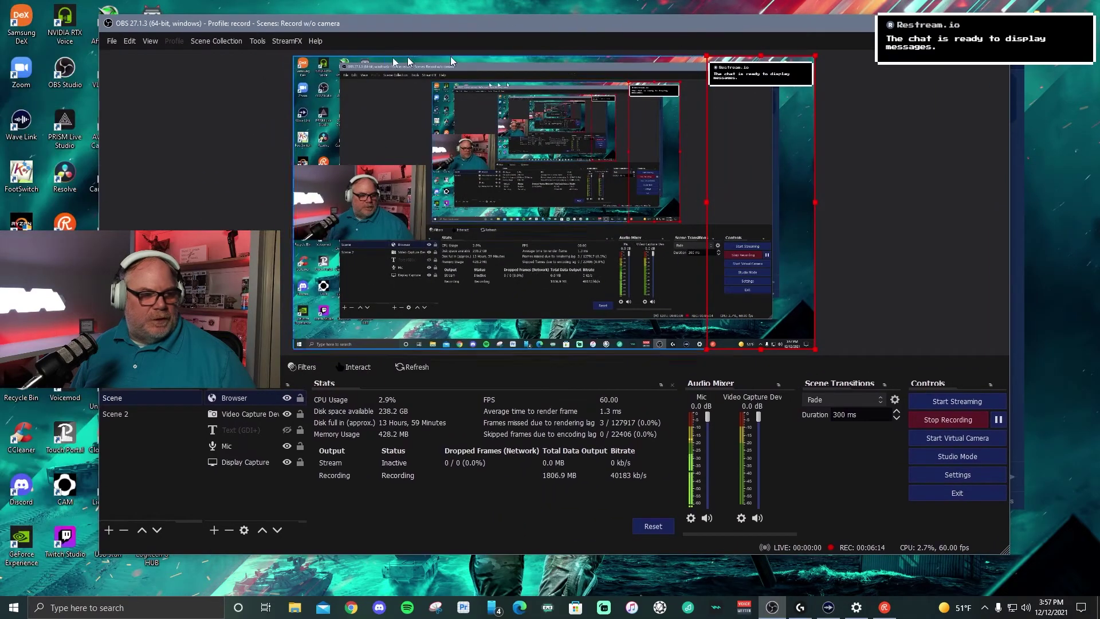
{"action": "left_click", "coordinate": [150, 44]}
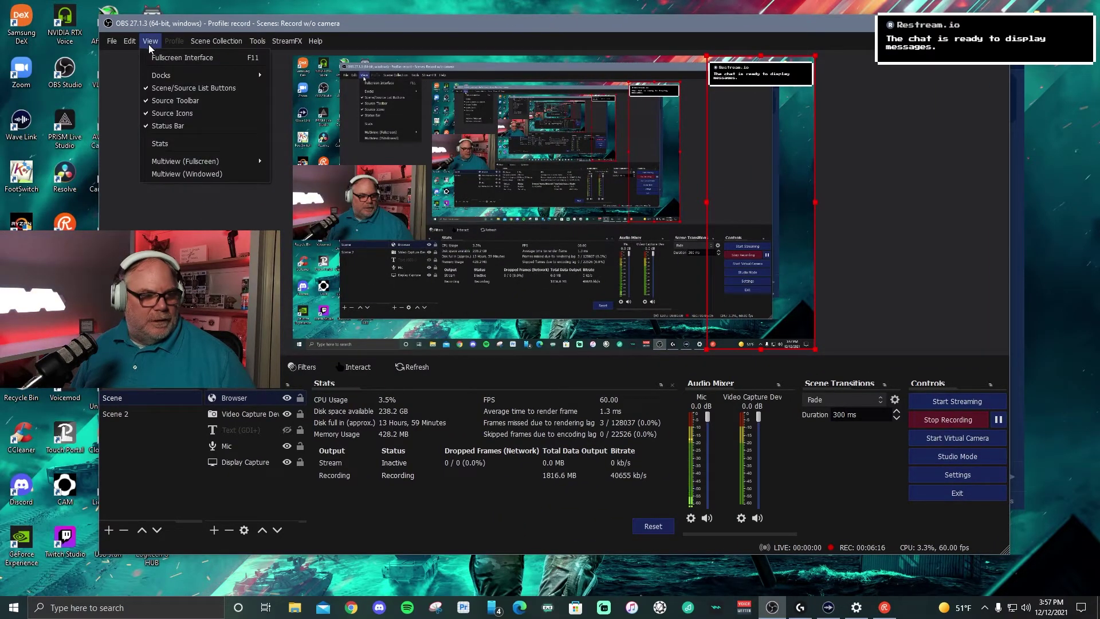
{"action": "mouse_move", "coordinate": [172, 76]}
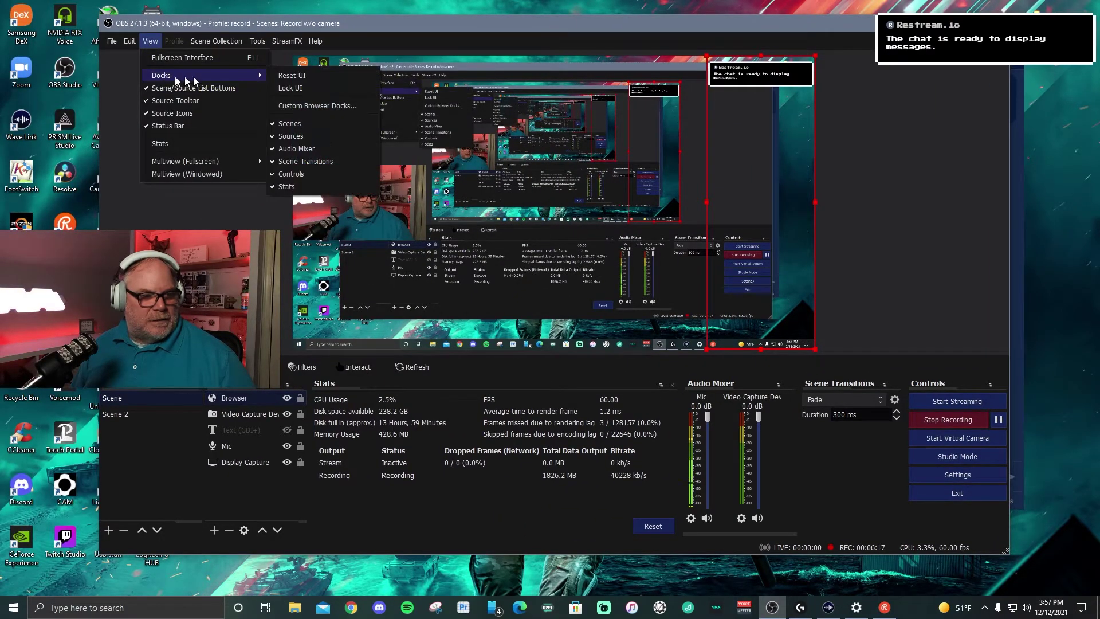
{"action": "left_click", "coordinate": [302, 107]}
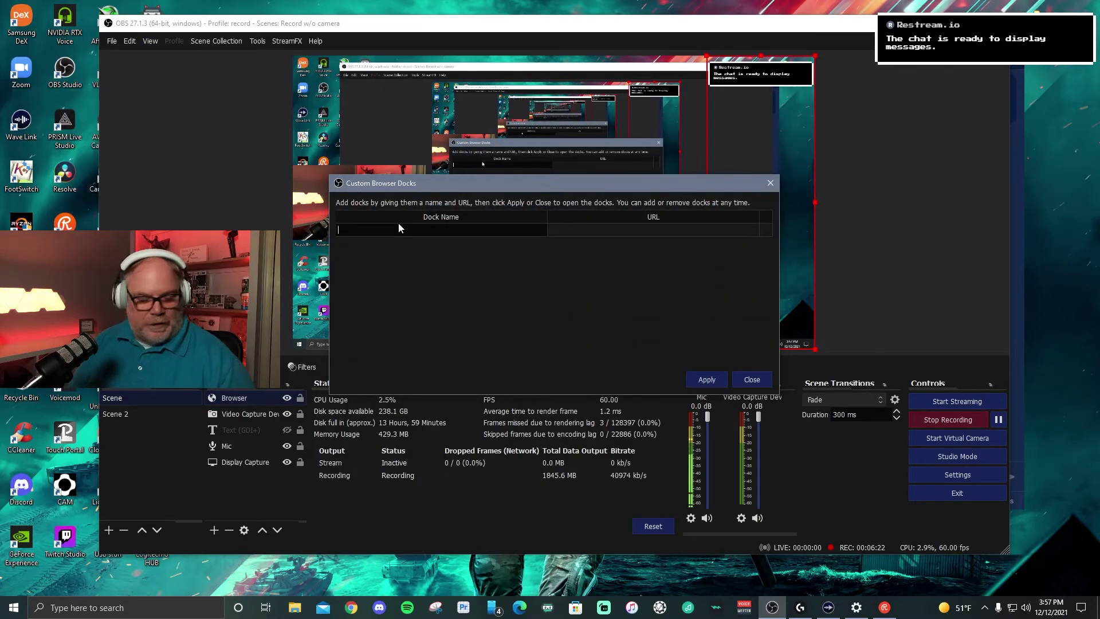
{"action": "type", "text": "Restream"}
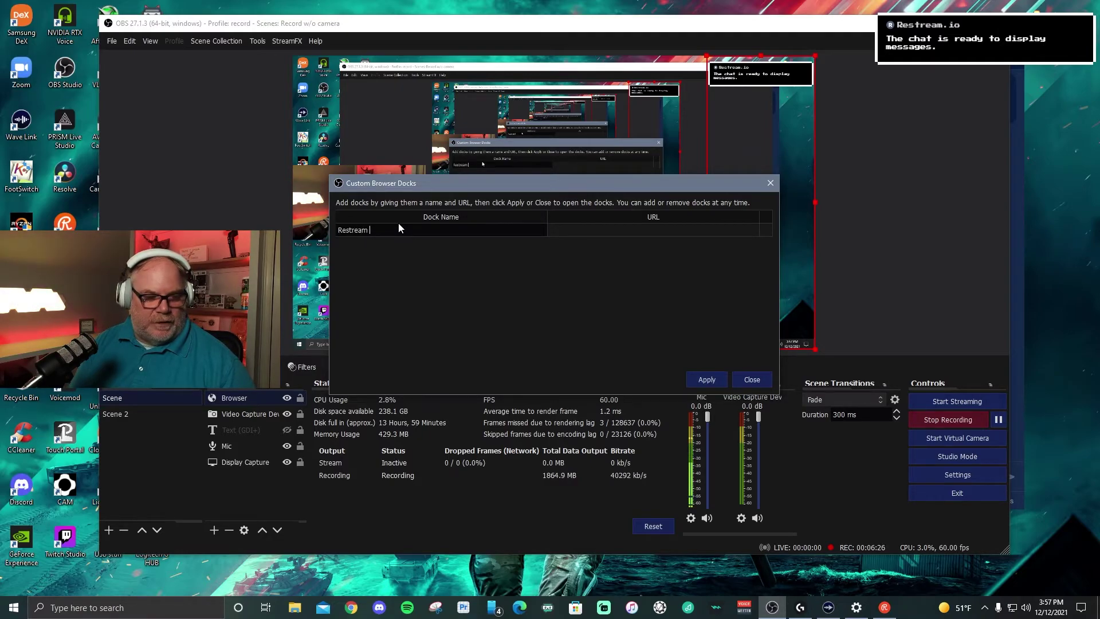
{"action": "left_click", "coordinate": [617, 228]}
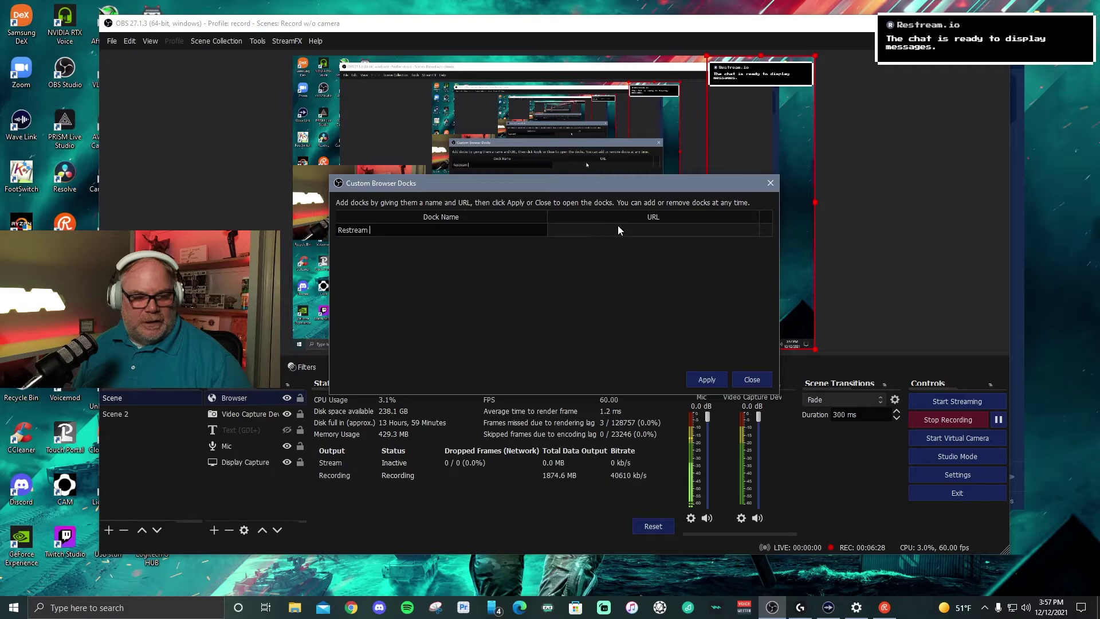
{"action": "double_click", "coordinate": [617, 229]}
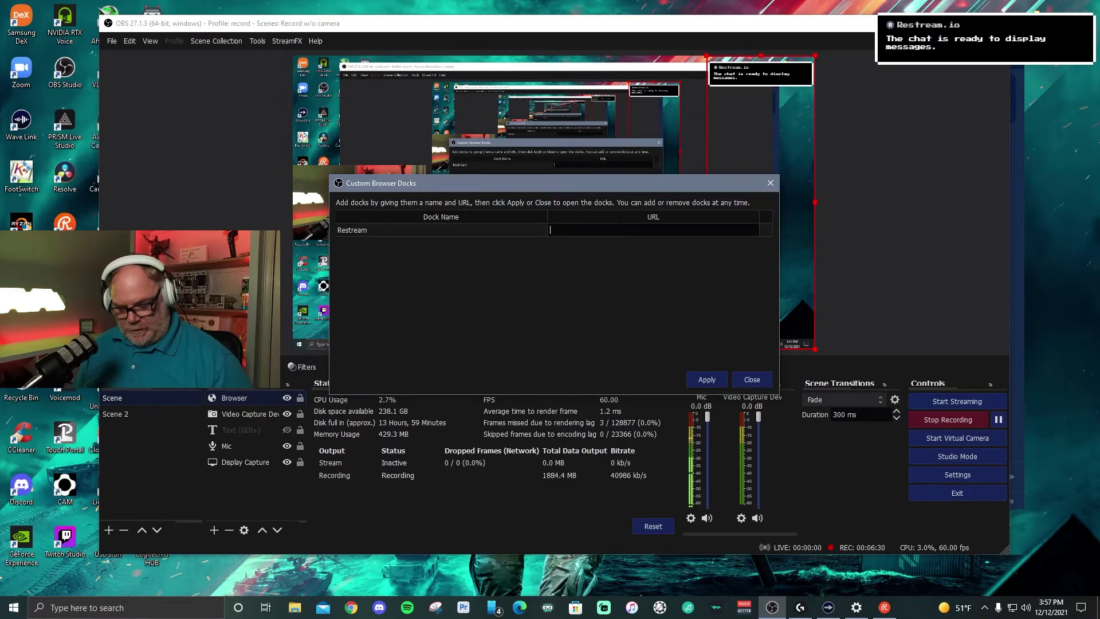
{"action": "key", "text": "ctrl+v"}
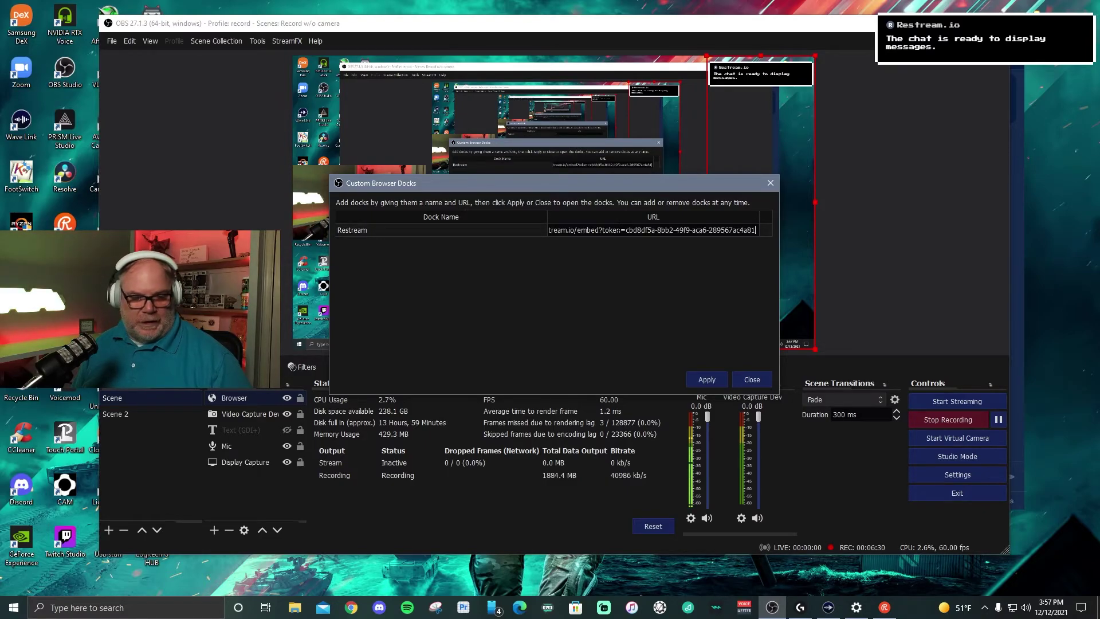
{"action": "left_click", "coordinate": [709, 385]}
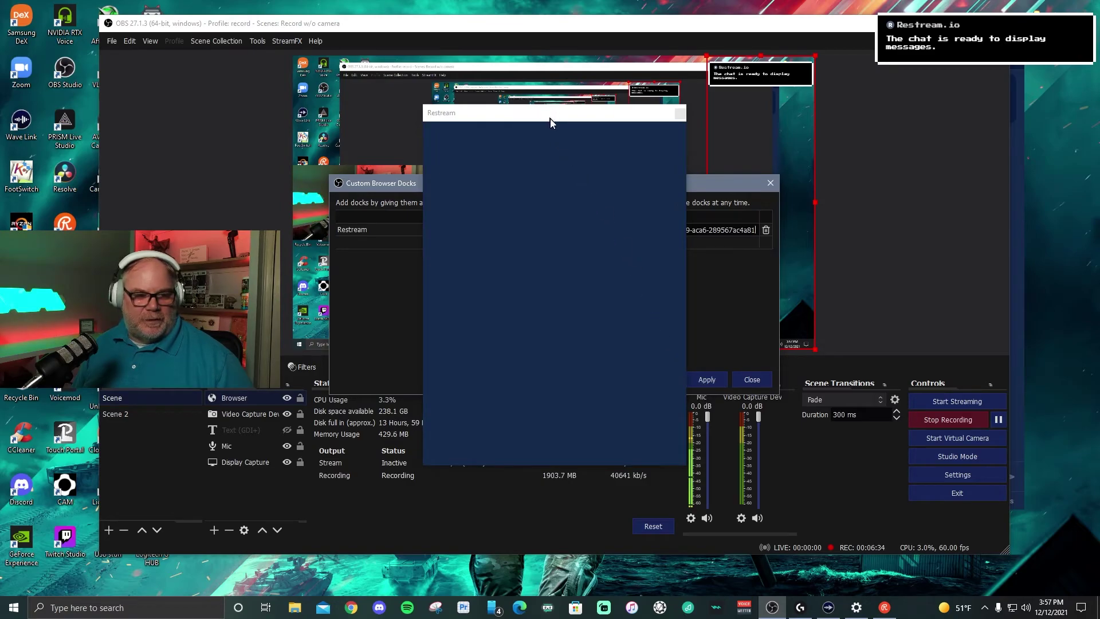
- Dock the Restream chat panel along the right edge of the maximized OBS window
{"action": "left_click", "coordinate": [551, 121]}
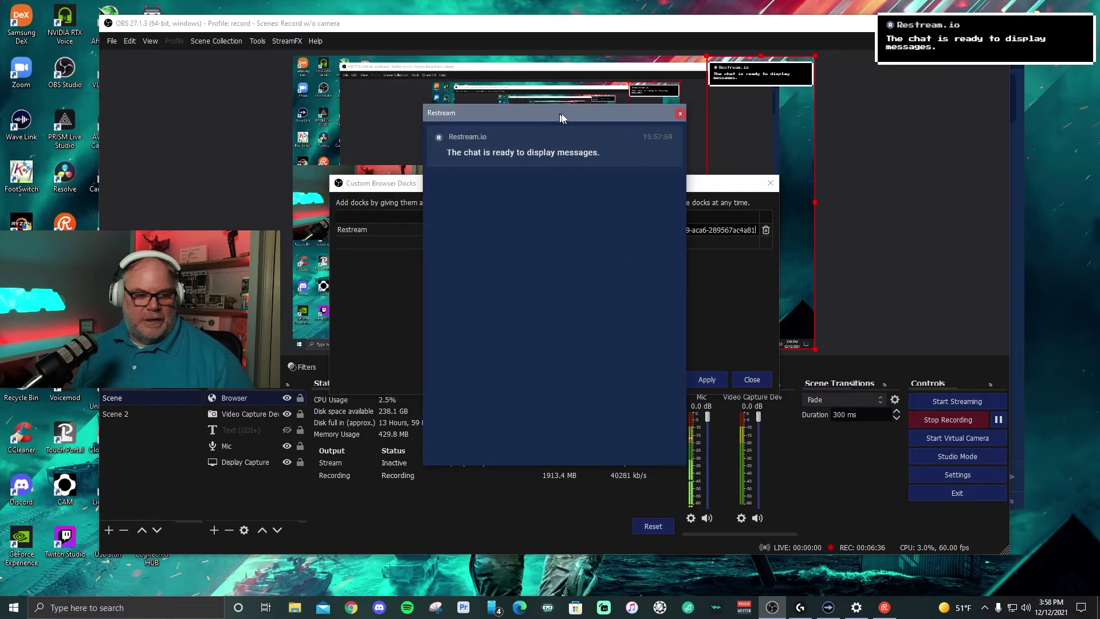
{"action": "left_click_drag", "start_coordinate": [560, 118], "coordinate": [985, 136]}
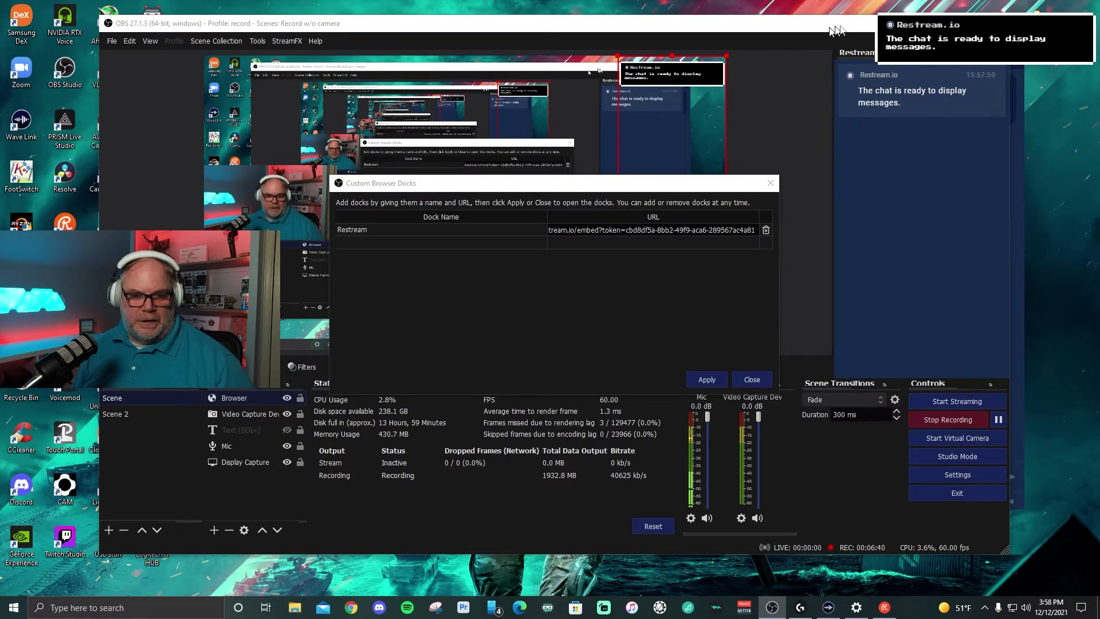
{"action": "key", "text": "super+Up"}
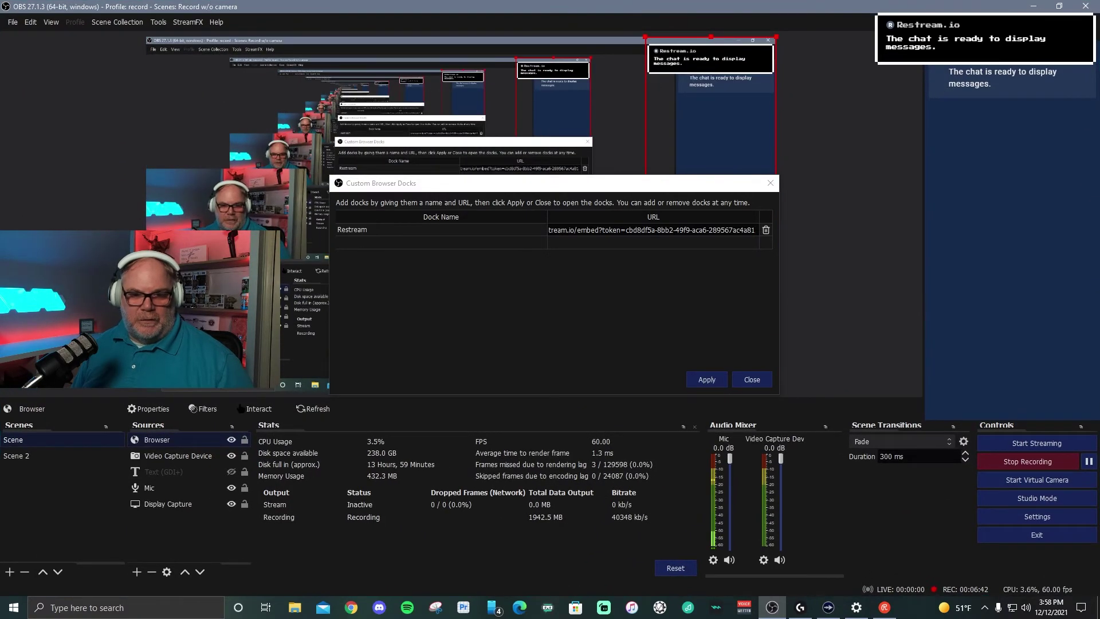
{"action": "left_click", "coordinate": [1059, 6]}
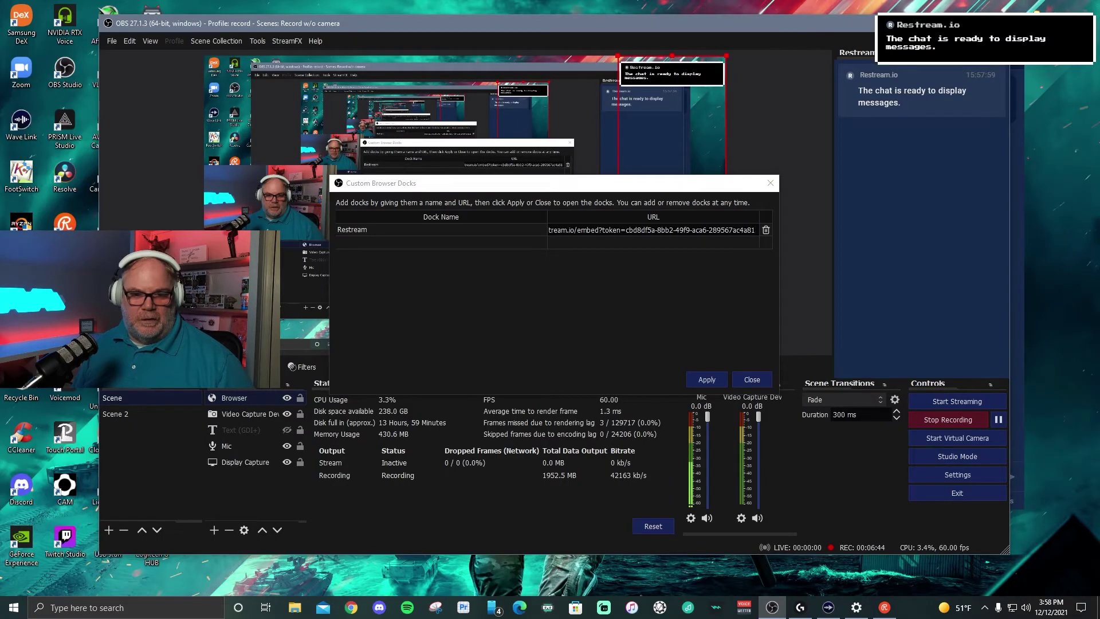
{"action": "key", "text": "super+Up"}
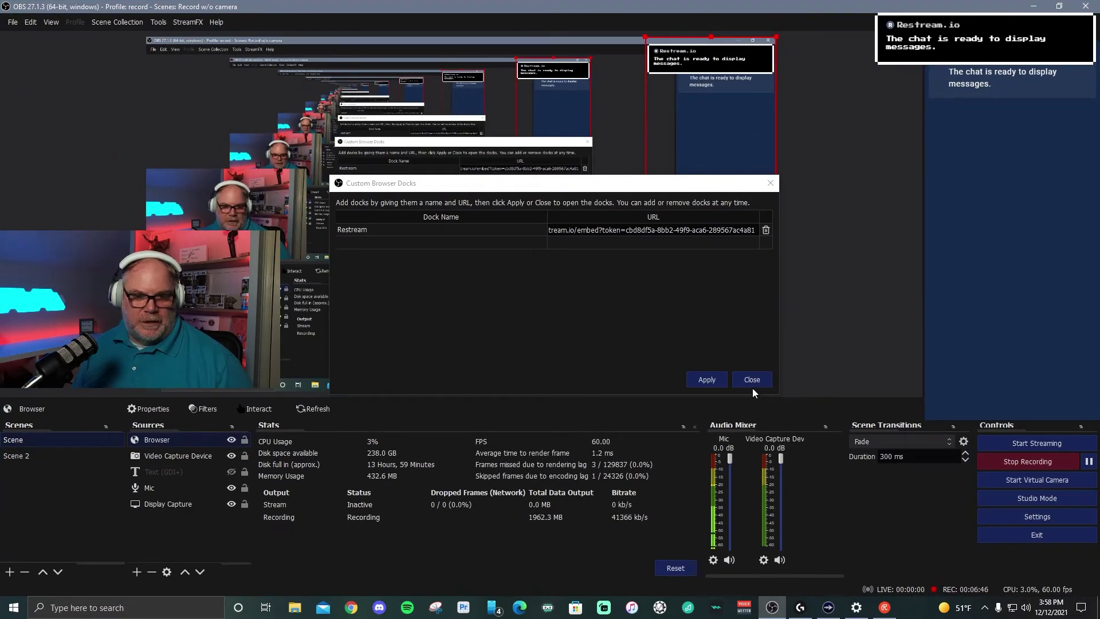
{"action": "left_click", "coordinate": [752, 380]}
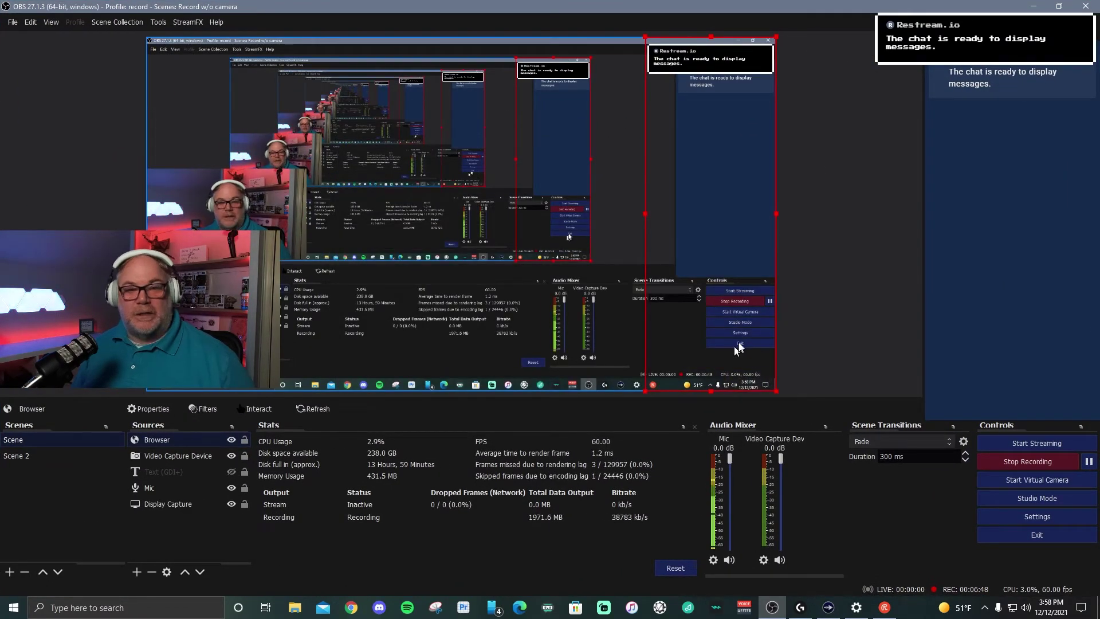